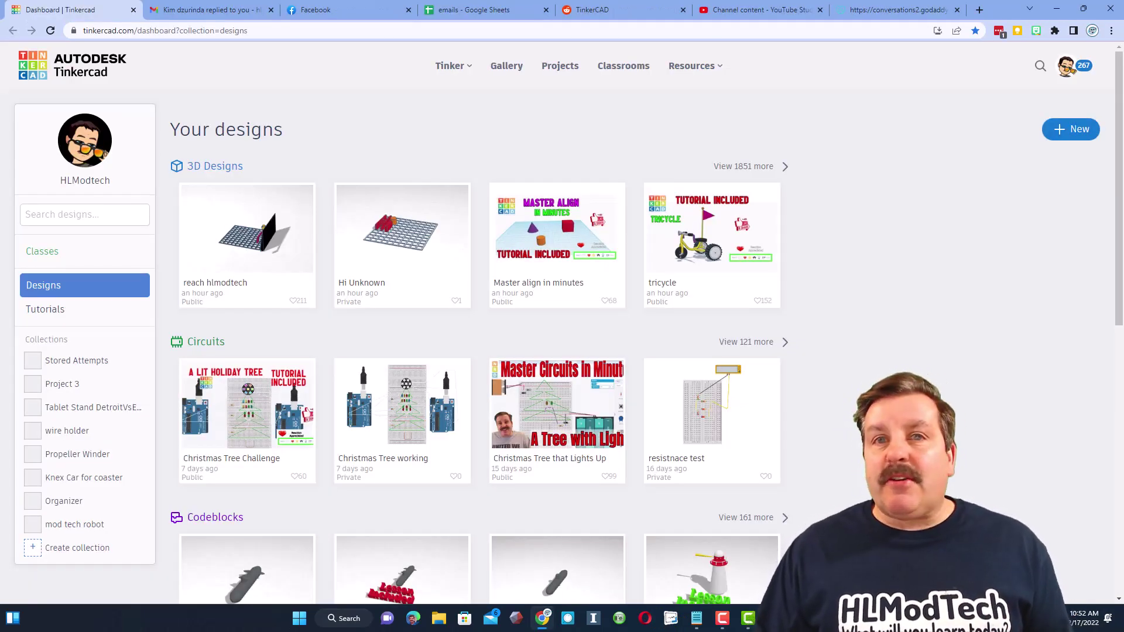
Create a new 3D design and name it "star charm".
click(1063, 134)
click(1043, 166)
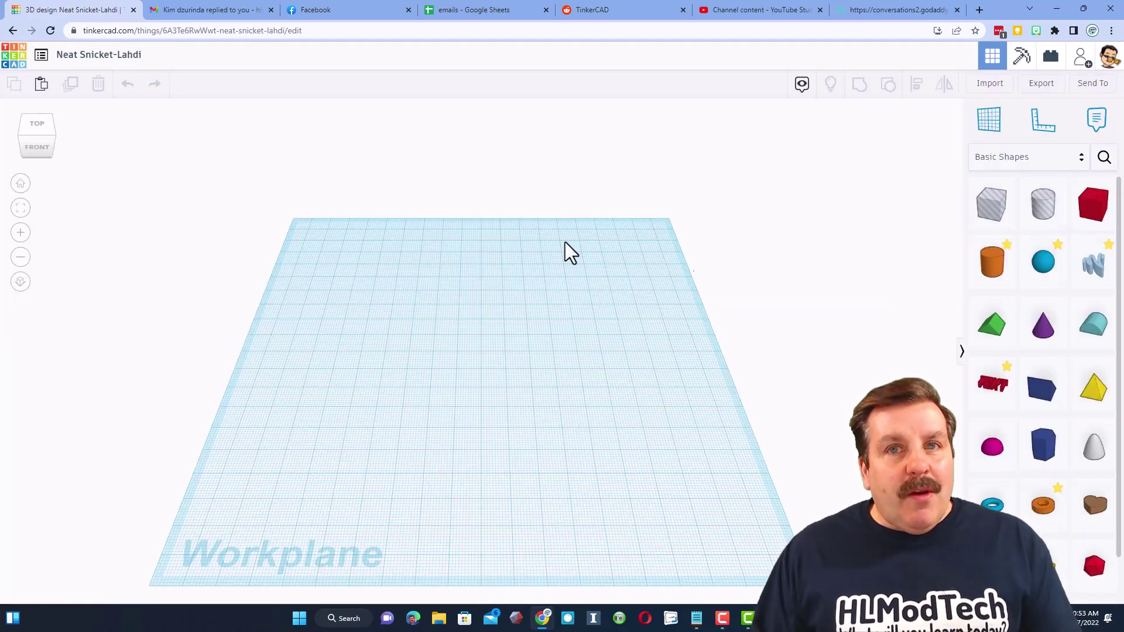
click(124, 54)
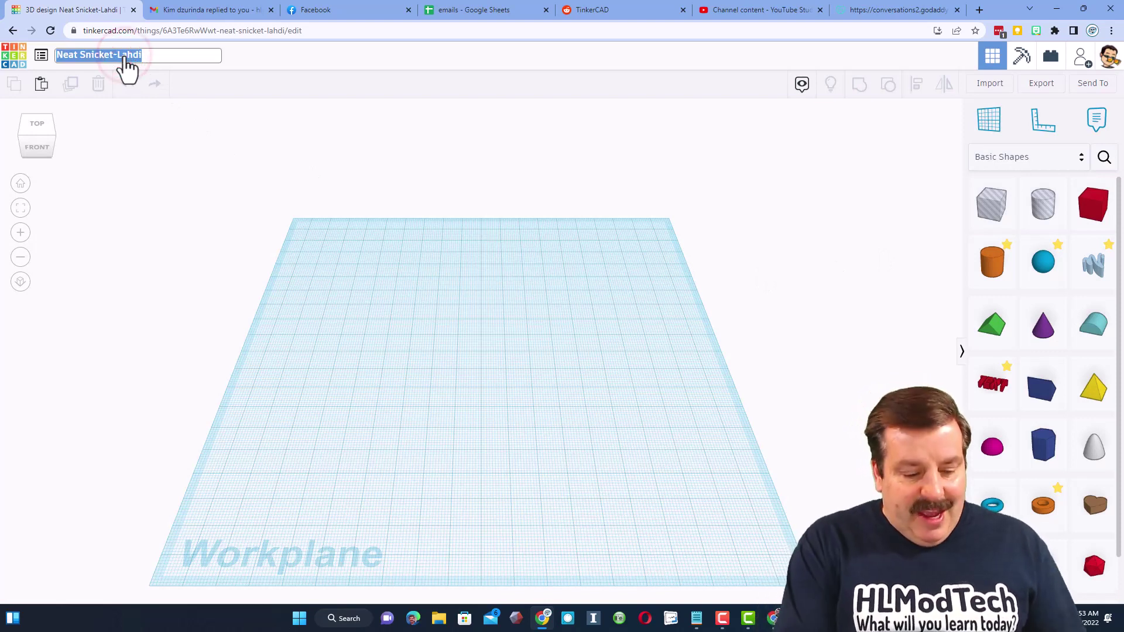
text(star charm)
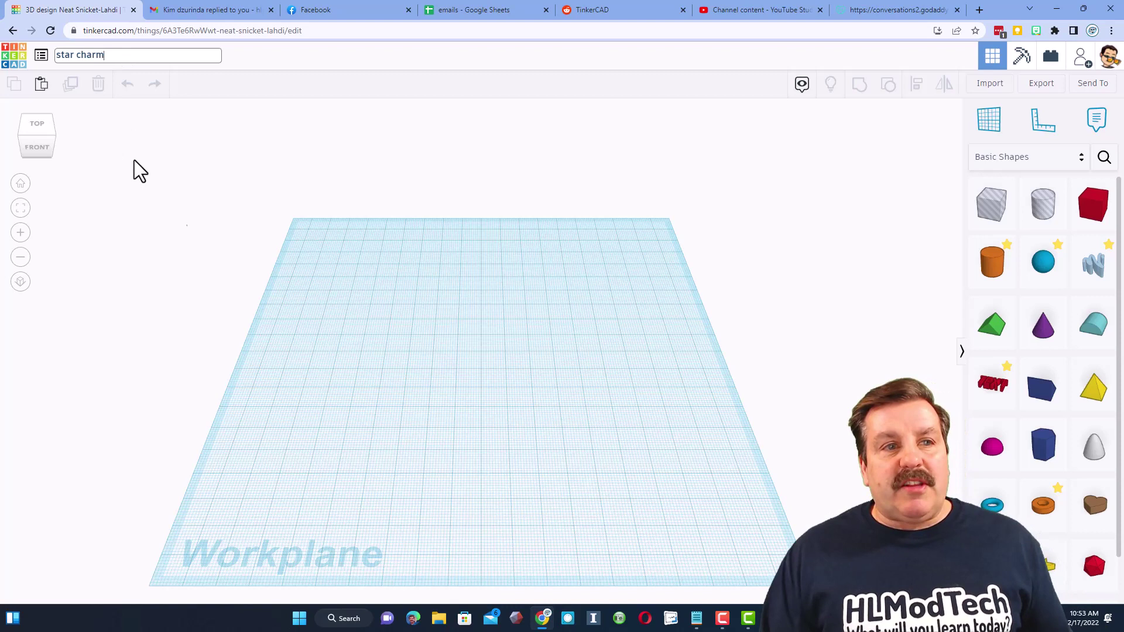
click(252, 249)
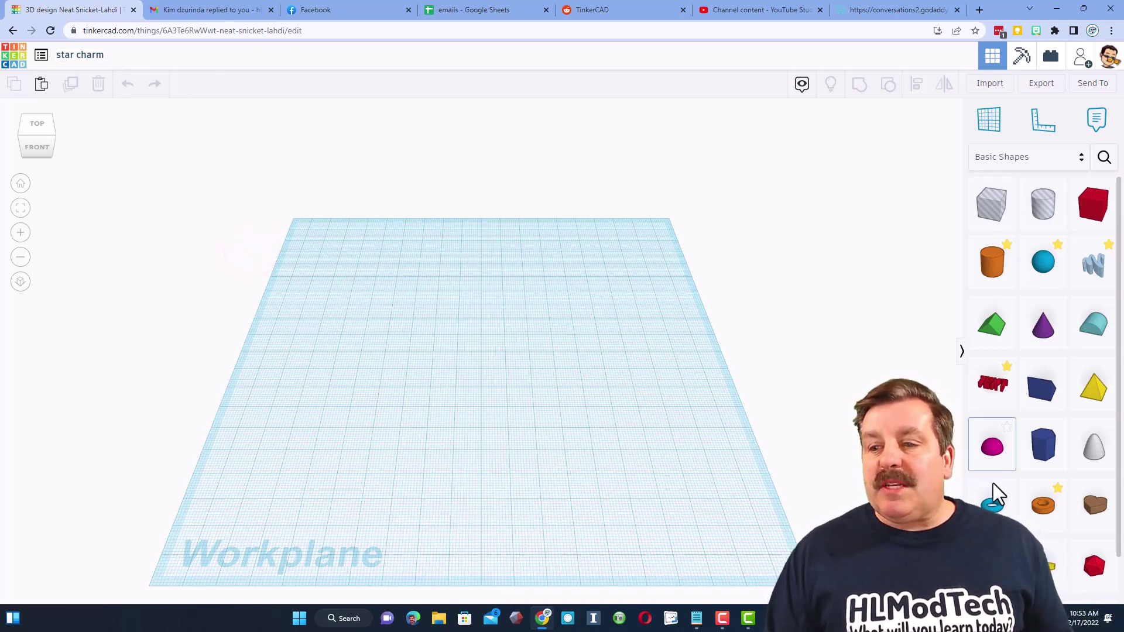
Place a Star shape near the middle of the workplane and rotate it -16° so one point faces straight back.
drag(1048, 565, 512, 379)
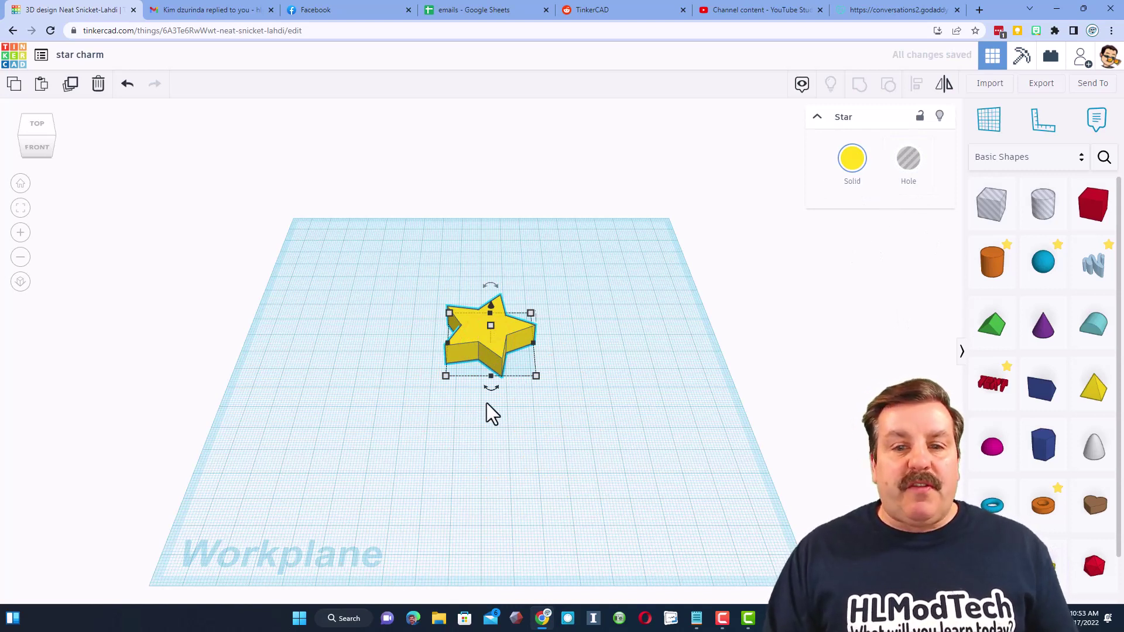
drag(494, 390, 537, 457)
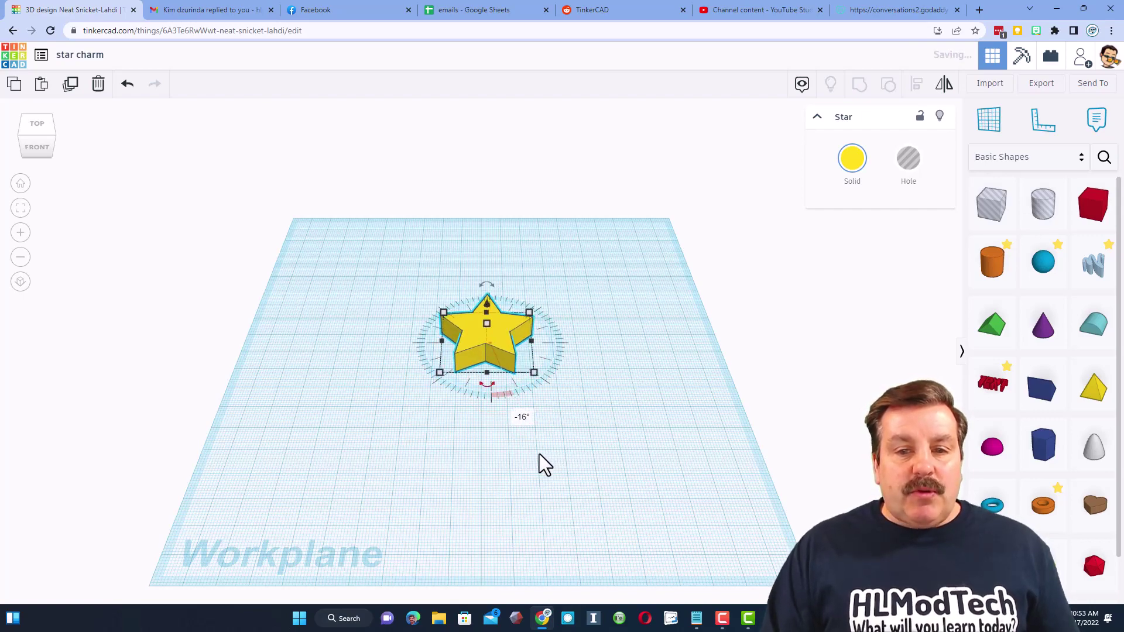
scroll(515, 431, up, 5)
right_drag(504, 439, 484, 387)
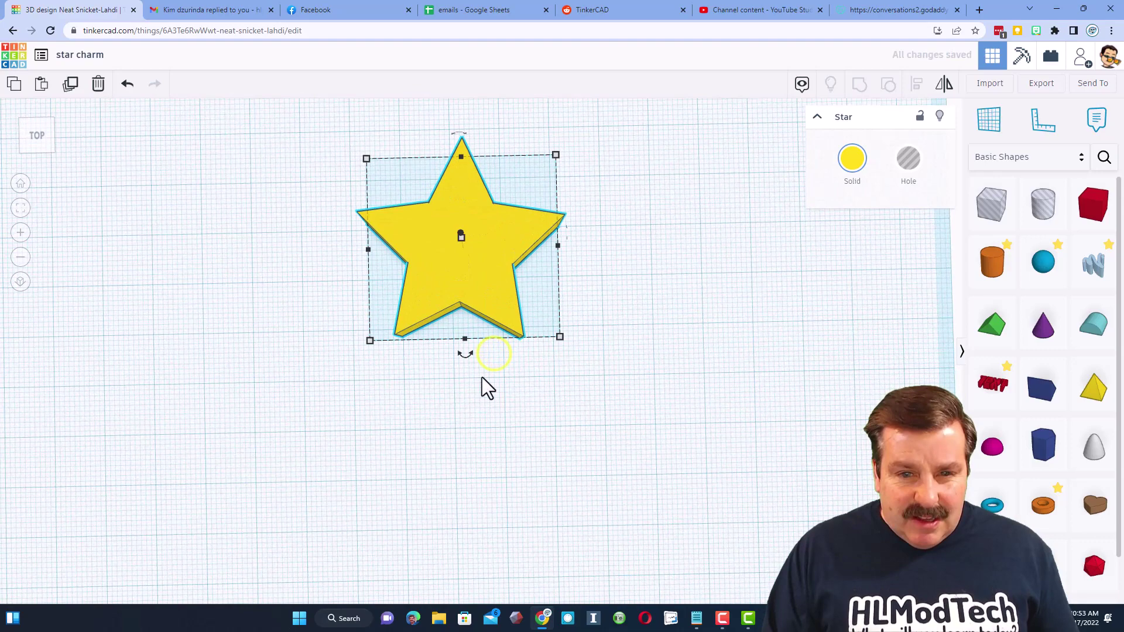
Shift the star by about -2.11 and 0.70 mm on the workplane and fine-tune its rotation to square its two front points with the grid.
click(460, 272)
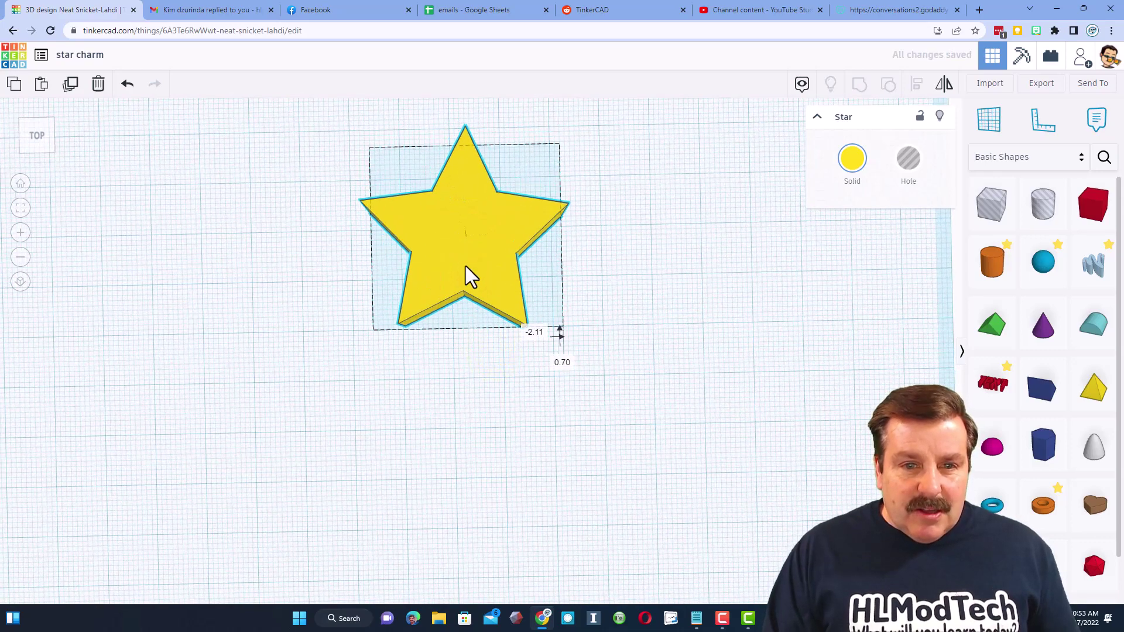
scroll(462, 369, up, 6)
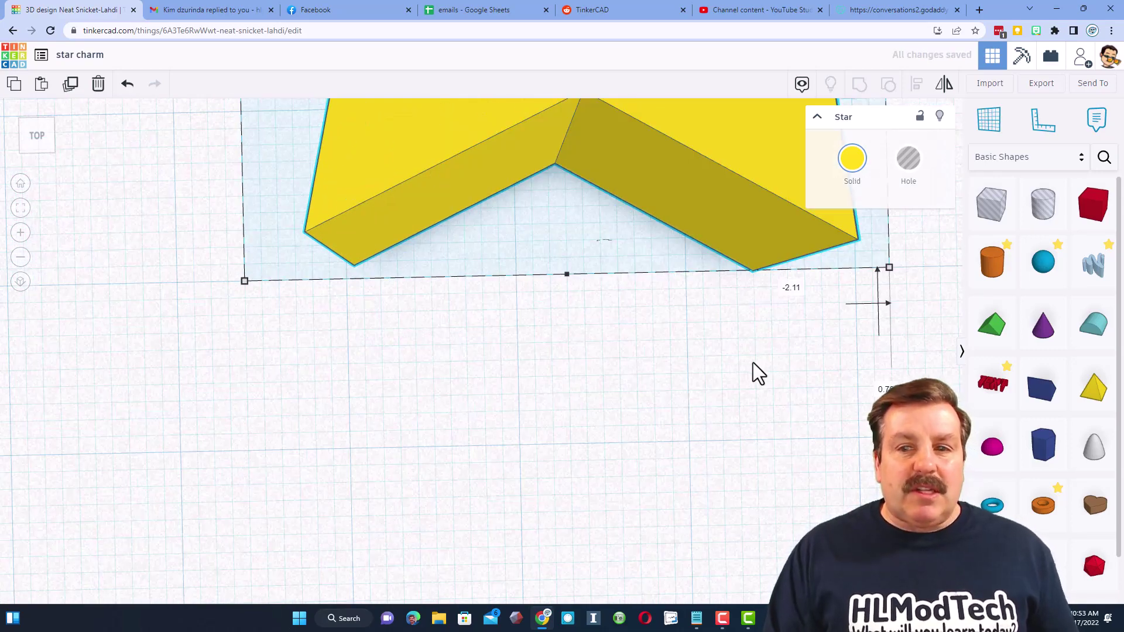
scroll(694, 334, down, 4)
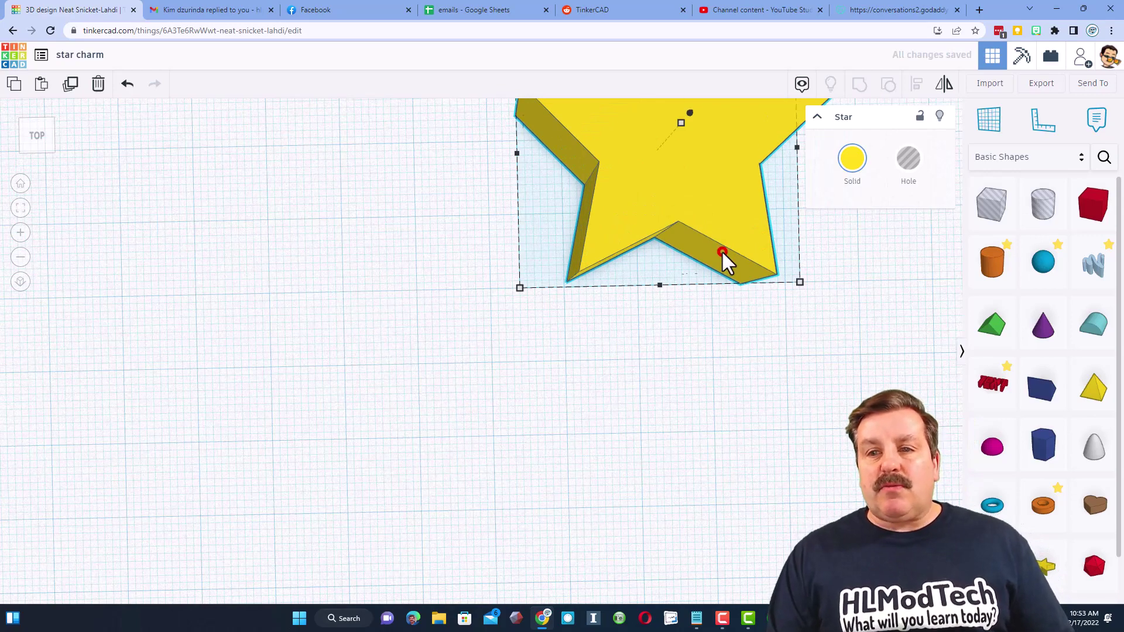
scroll(762, 284, down, 4)
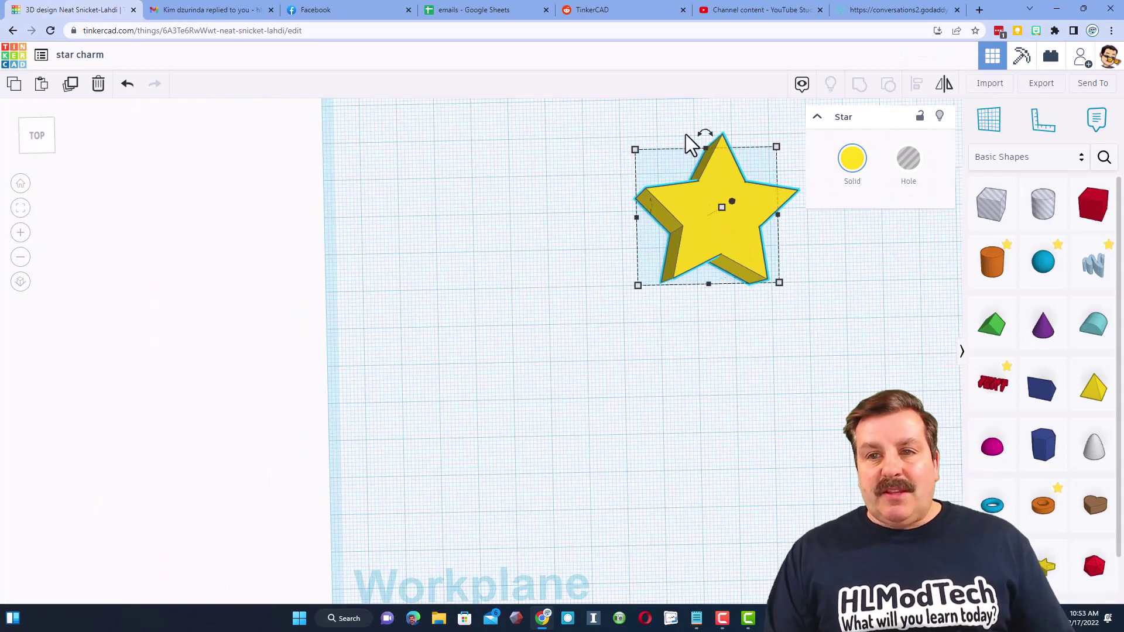
drag(704, 135, 703, 106)
scroll(732, 293, up, 5)
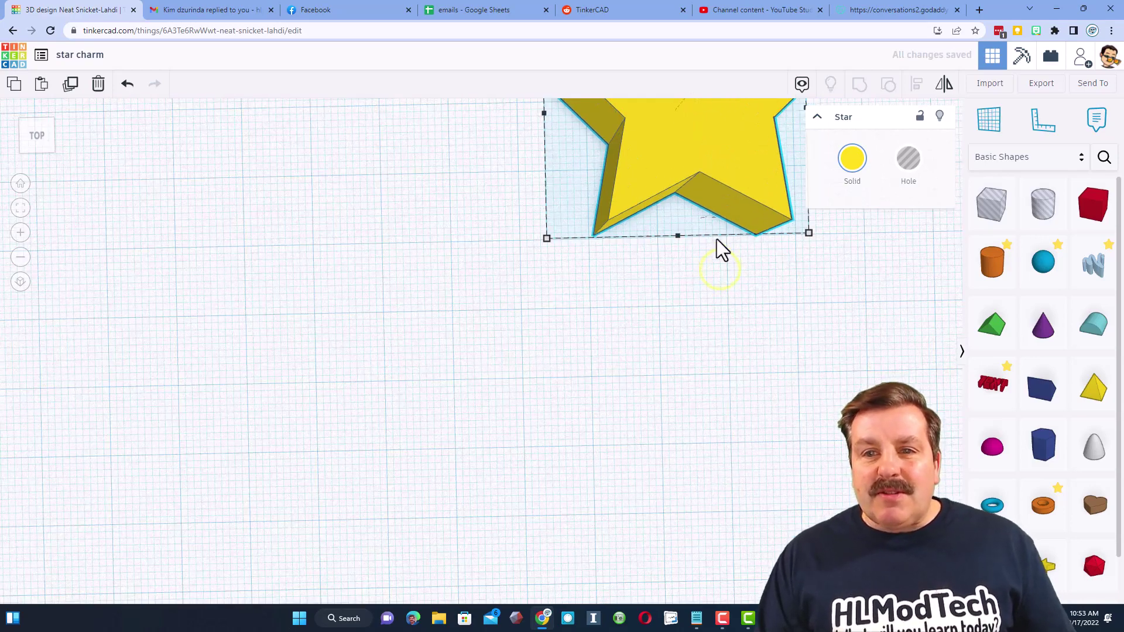
scroll(705, 159, down, 4)
middle_drag(700, 150, 649, 313)
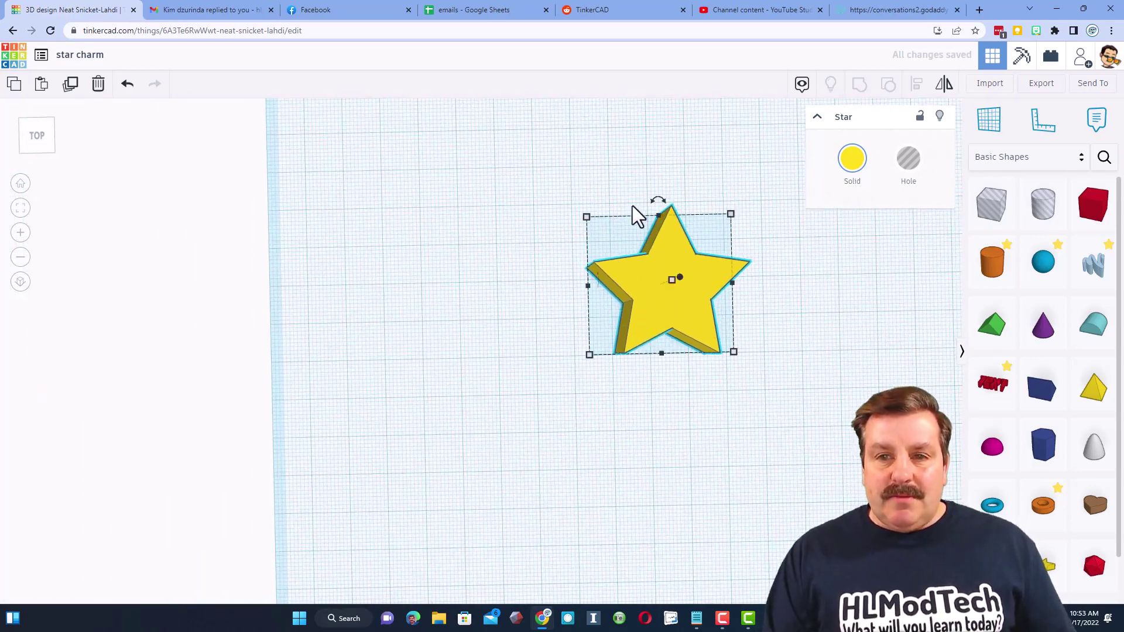
drag(657, 201, 652, 140)
scroll(677, 415, up, 5)
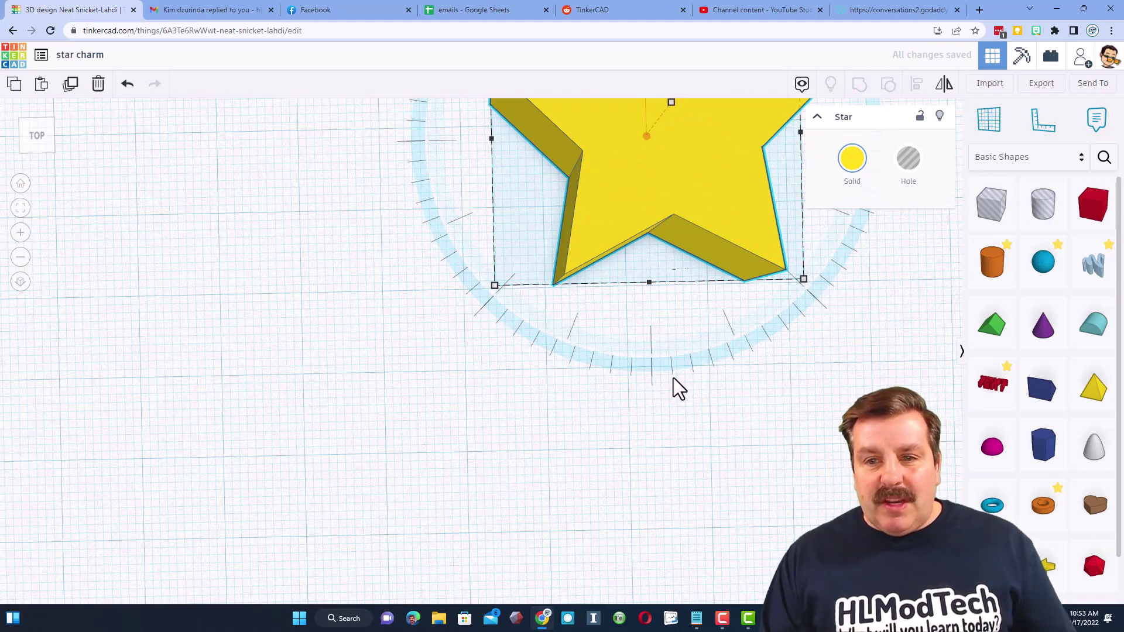
click(674, 375)
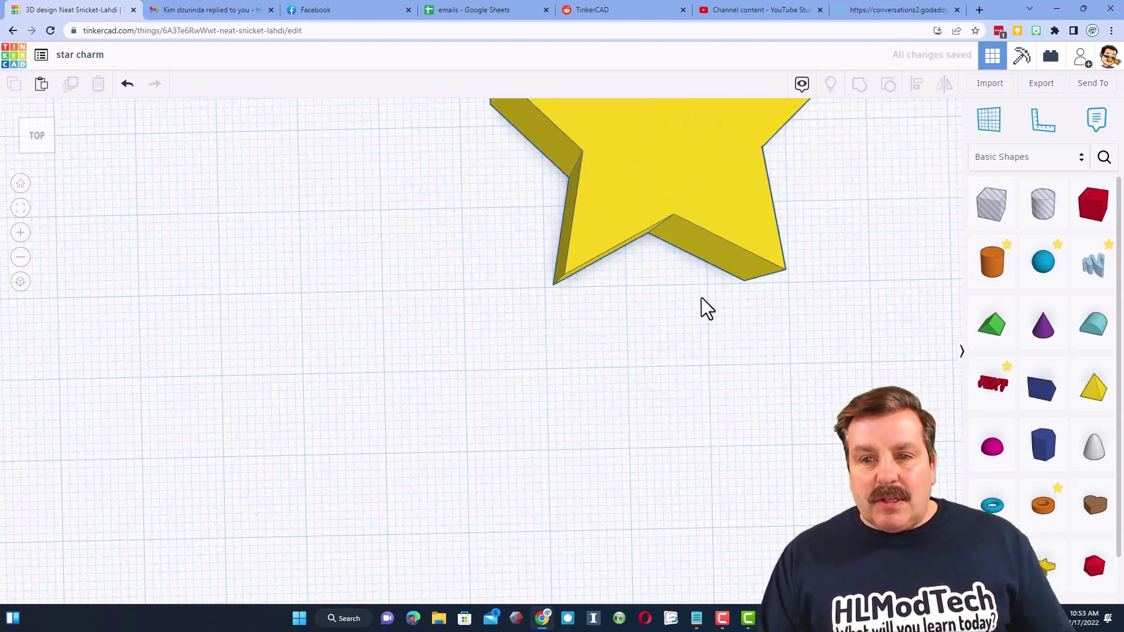
Export only the selected star as an SVG and save it as star charm.svg in the Downloads folder.
middle_drag(688, 264, 590, 401)
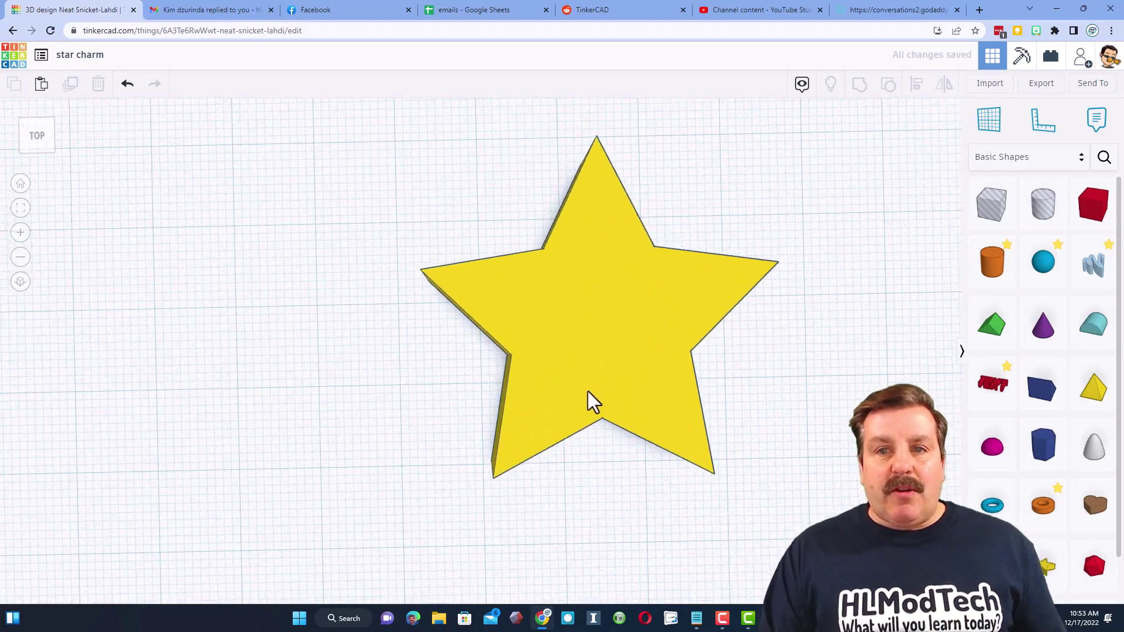
right_drag(701, 432, 600, 349)
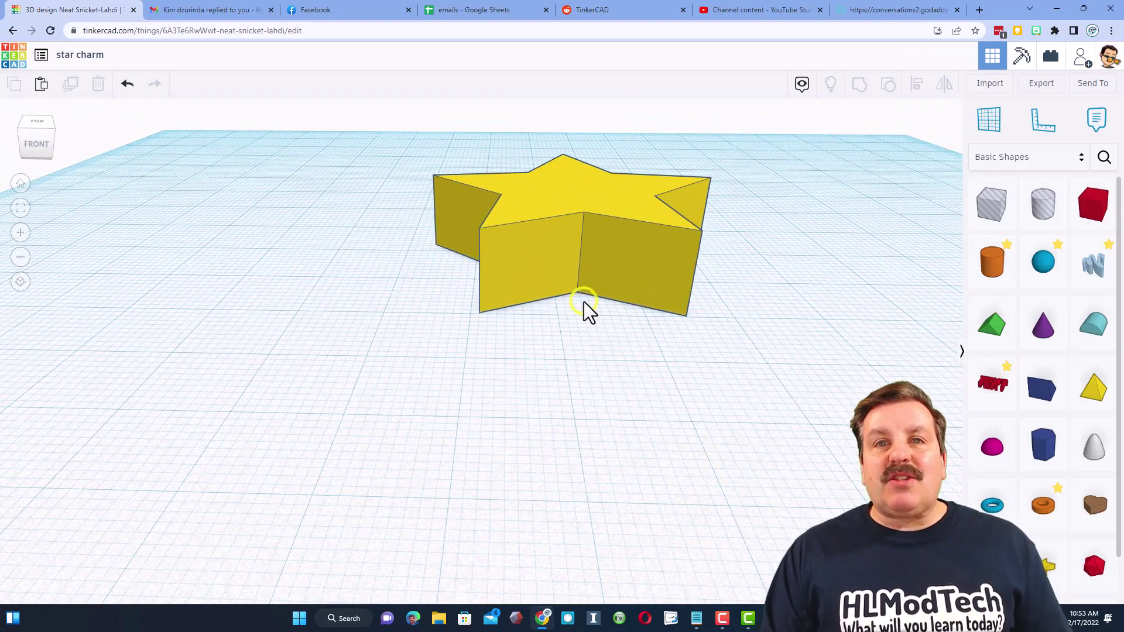
click(660, 249)
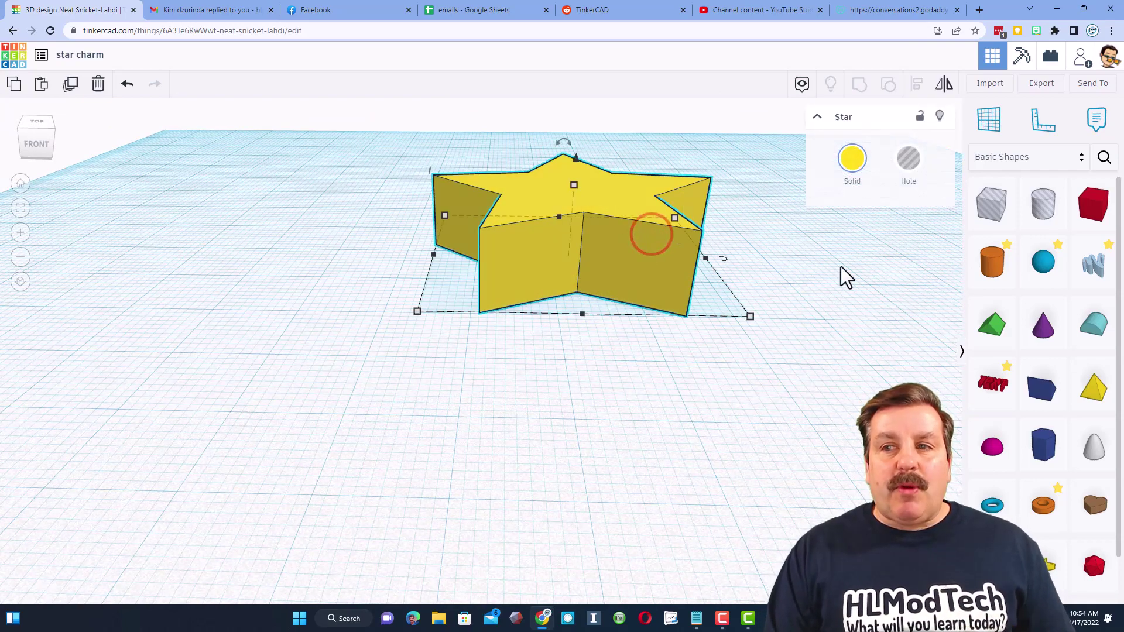
click(1050, 82)
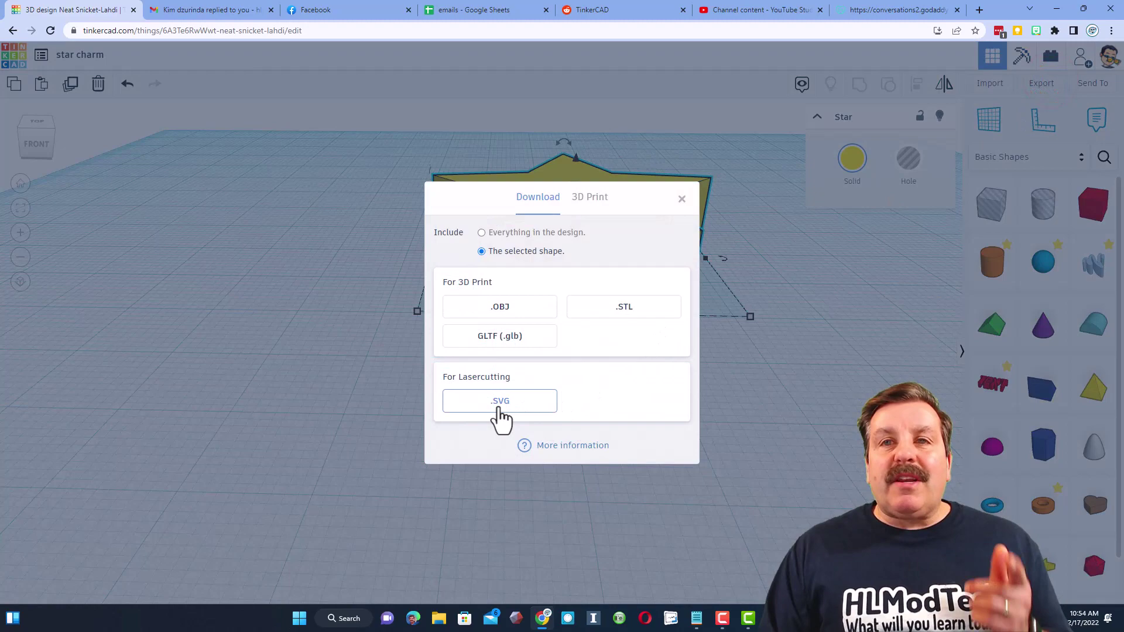
click(499, 403)
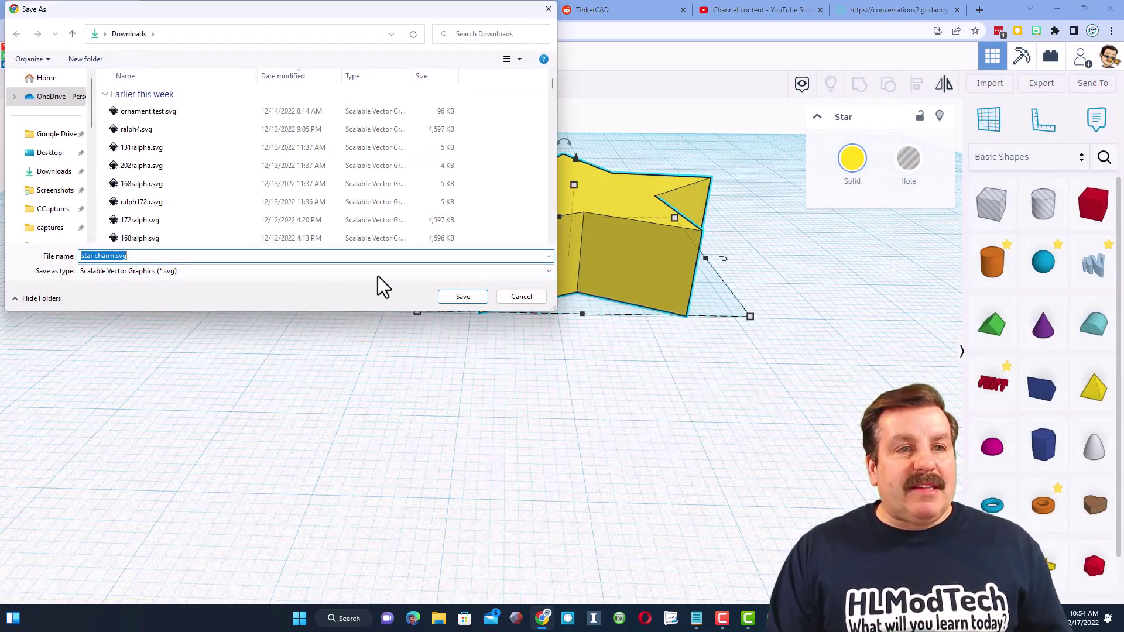
click(463, 297)
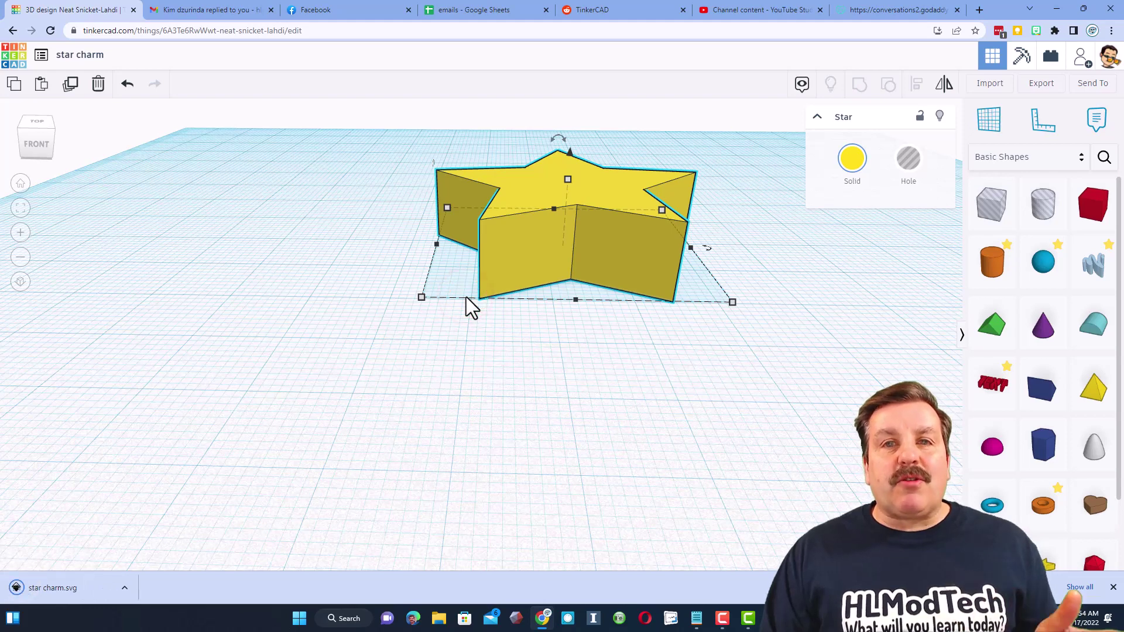
Delete the original star and import star charm.svg from the Downloads folder, centred on Art.
key(Delete)
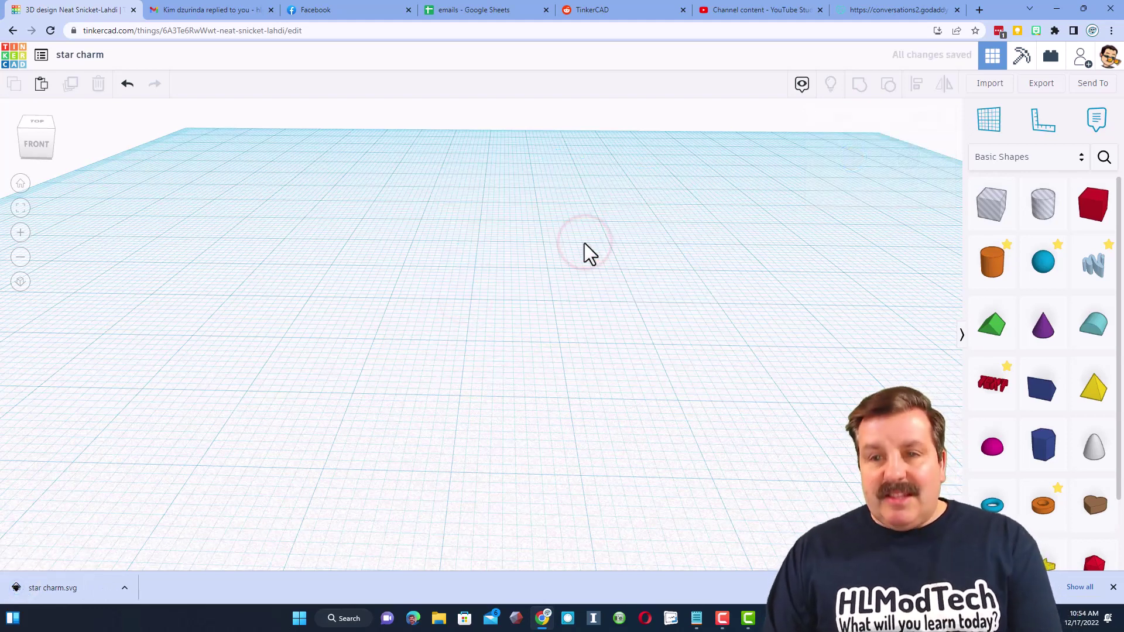
click(990, 81)
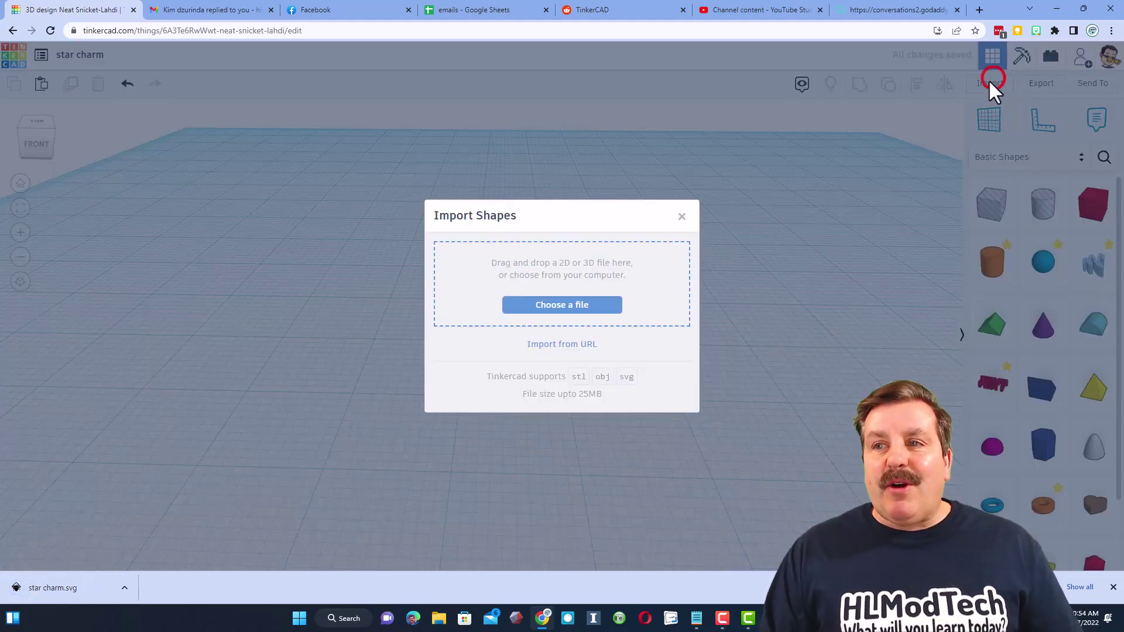
click(589, 305)
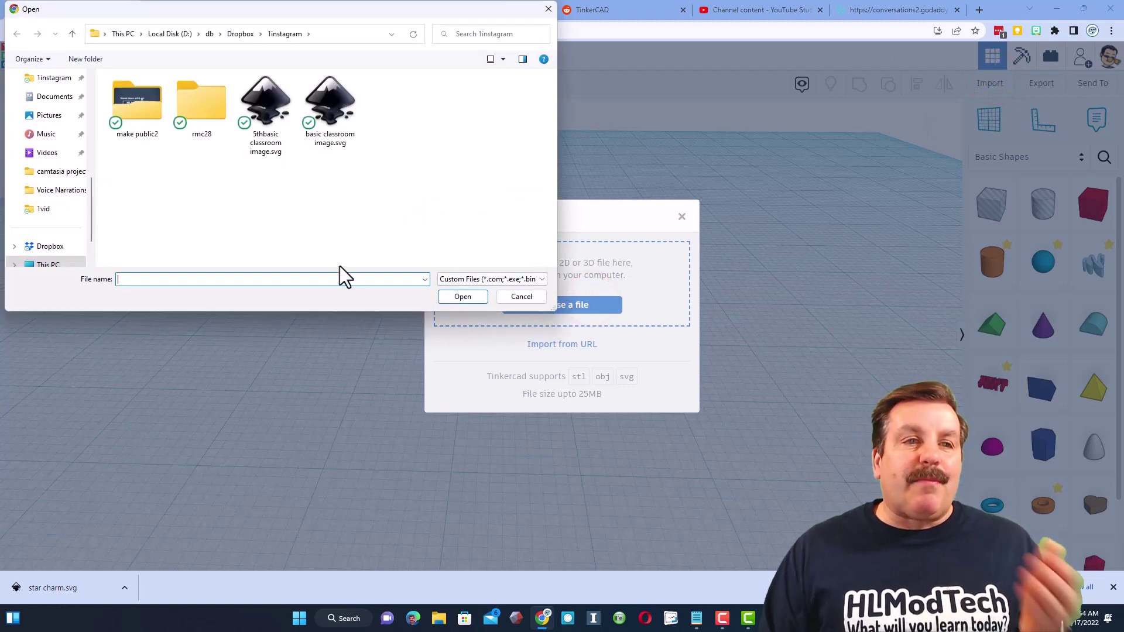
click(93, 96)
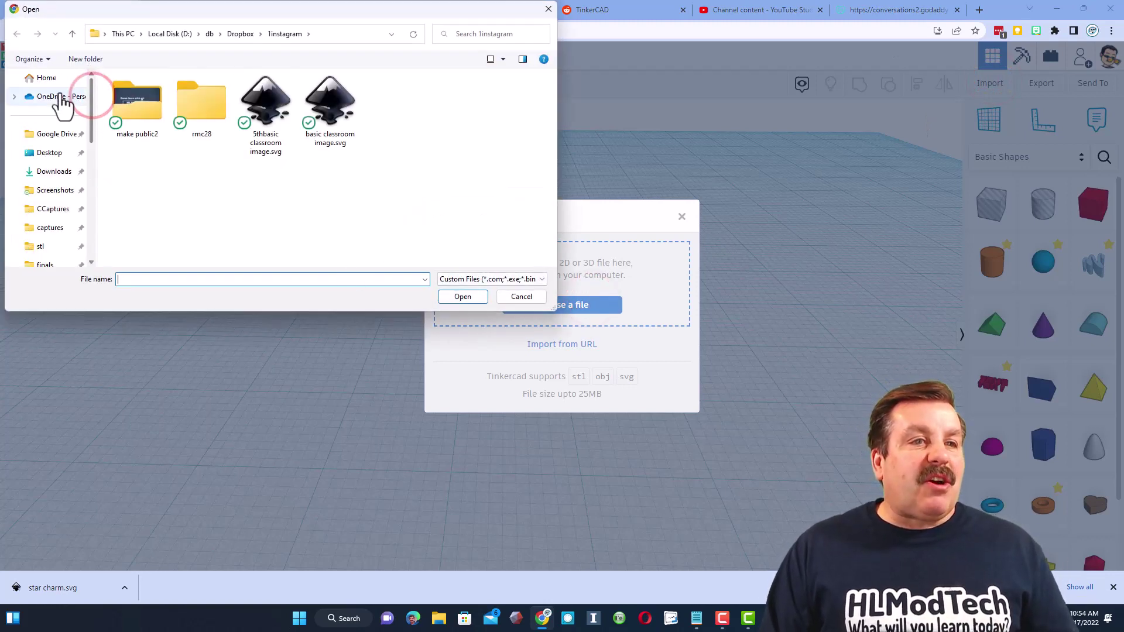
click(49, 171)
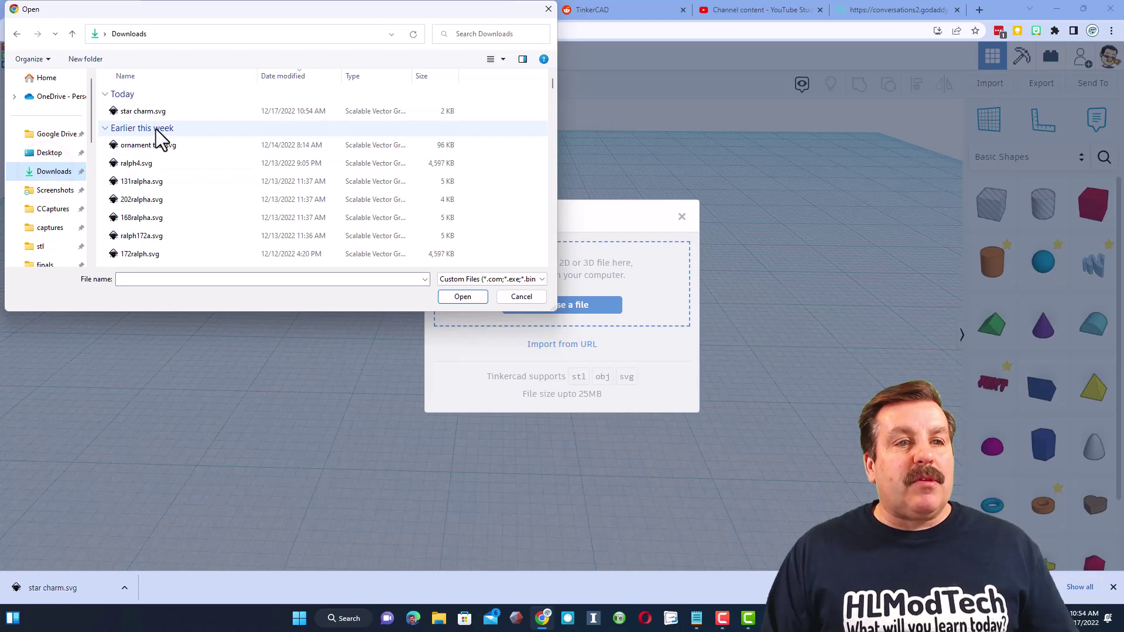
click(145, 110)
double_click(145, 110)
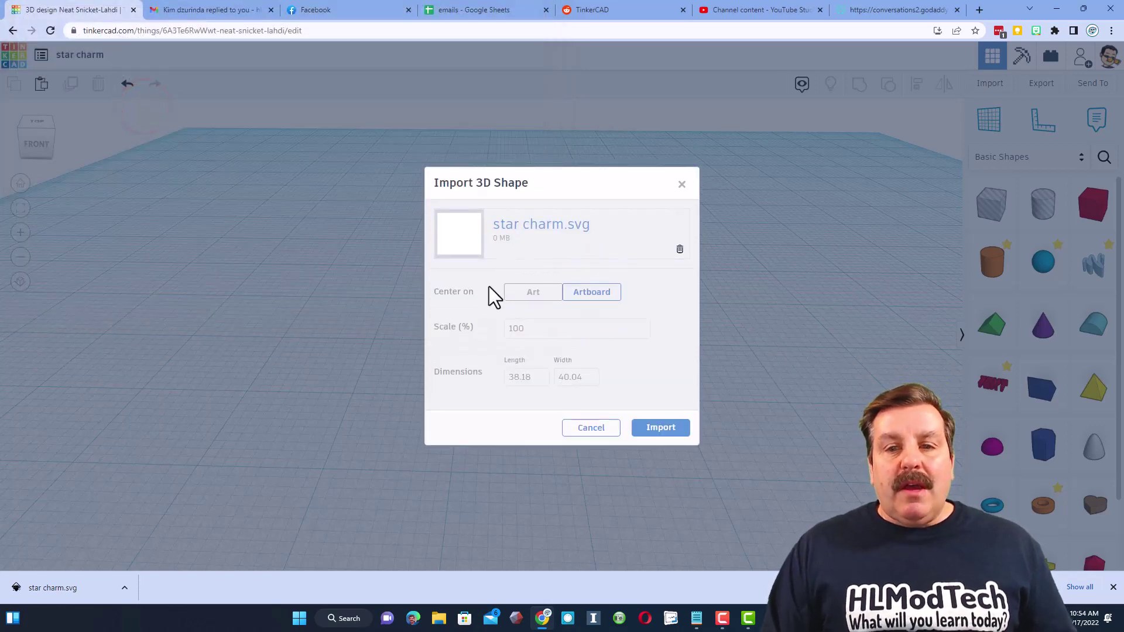
click(553, 300)
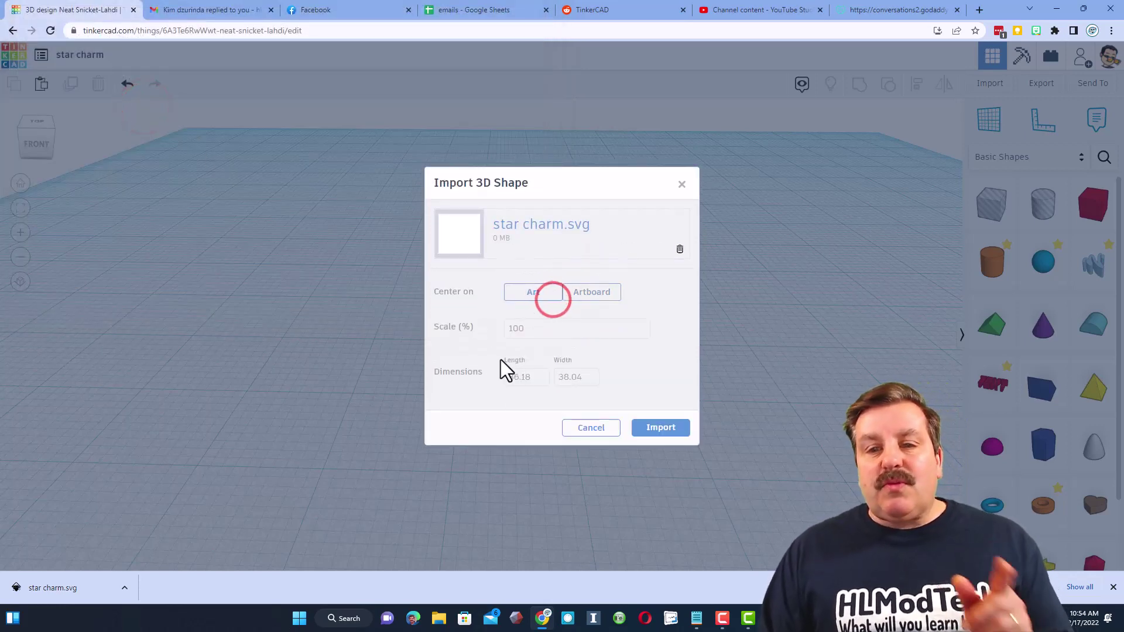
click(665, 437)
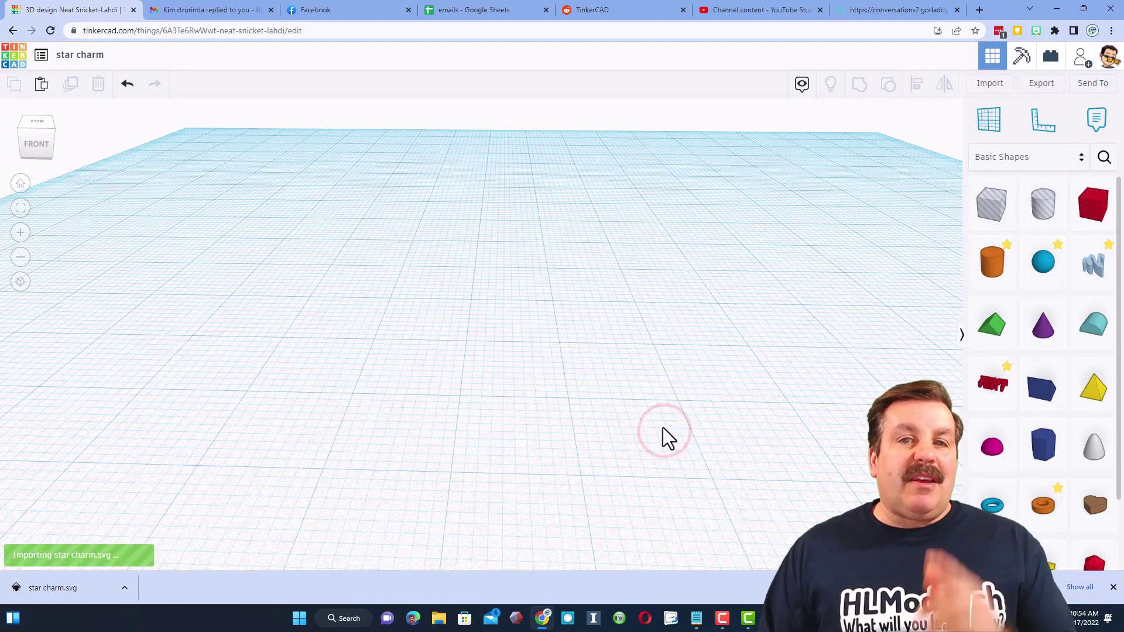
Set the imported star's fill mode to Outer Line.
right_drag(656, 402, 646, 357)
click(618, 323)
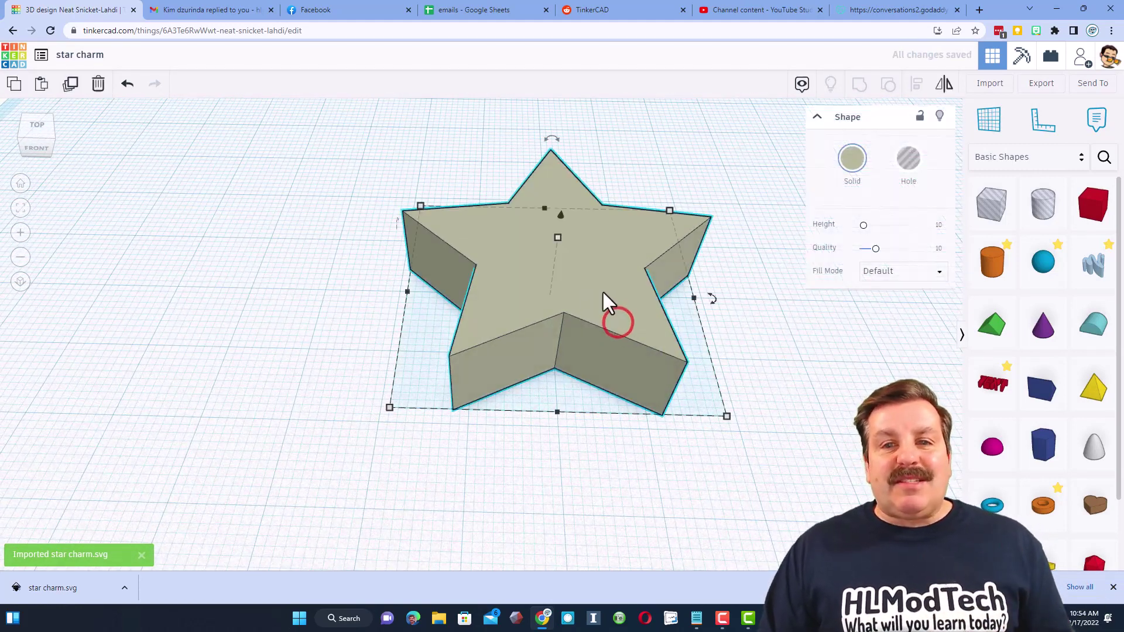
click(896, 271)
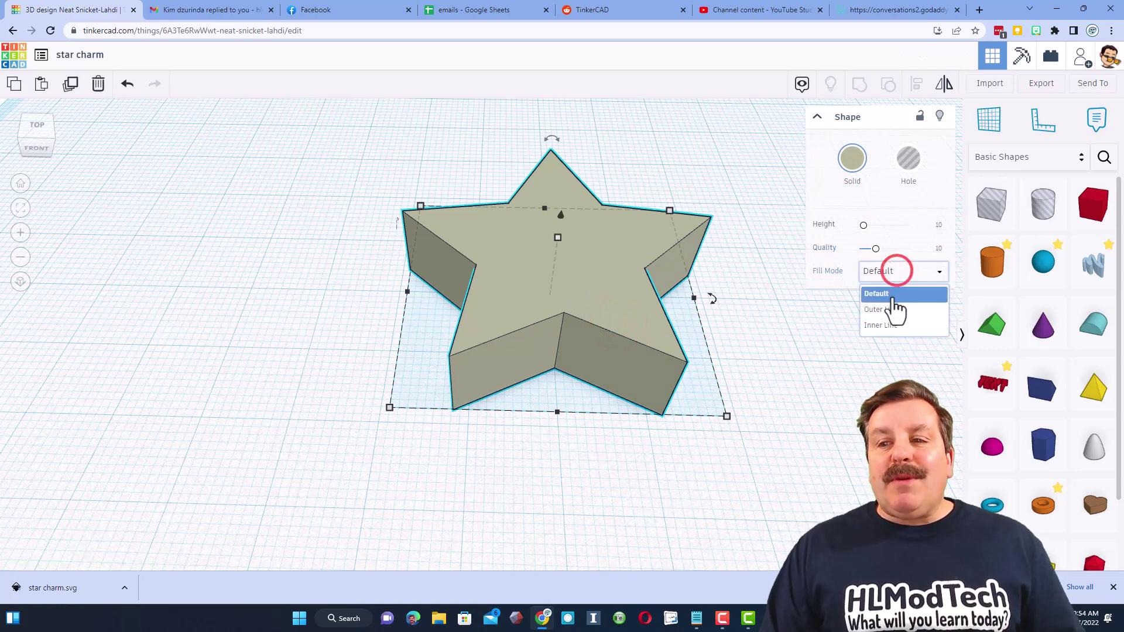
click(894, 311)
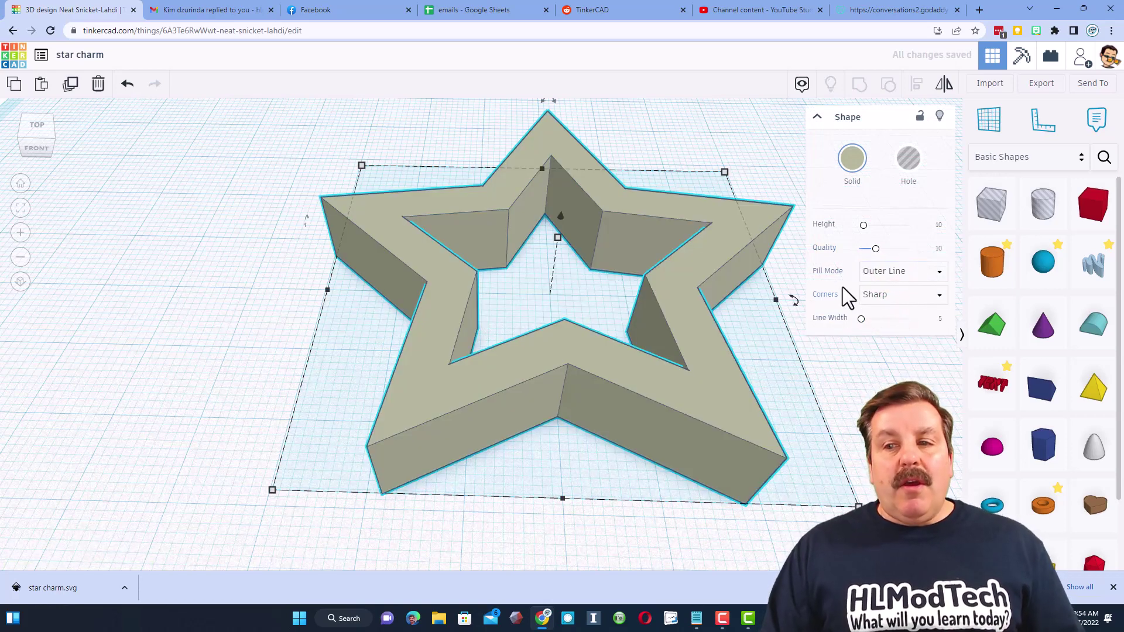
Set the star outline's line width to 3 and its corner style to Round.
scroll(805, 345, down, 3)
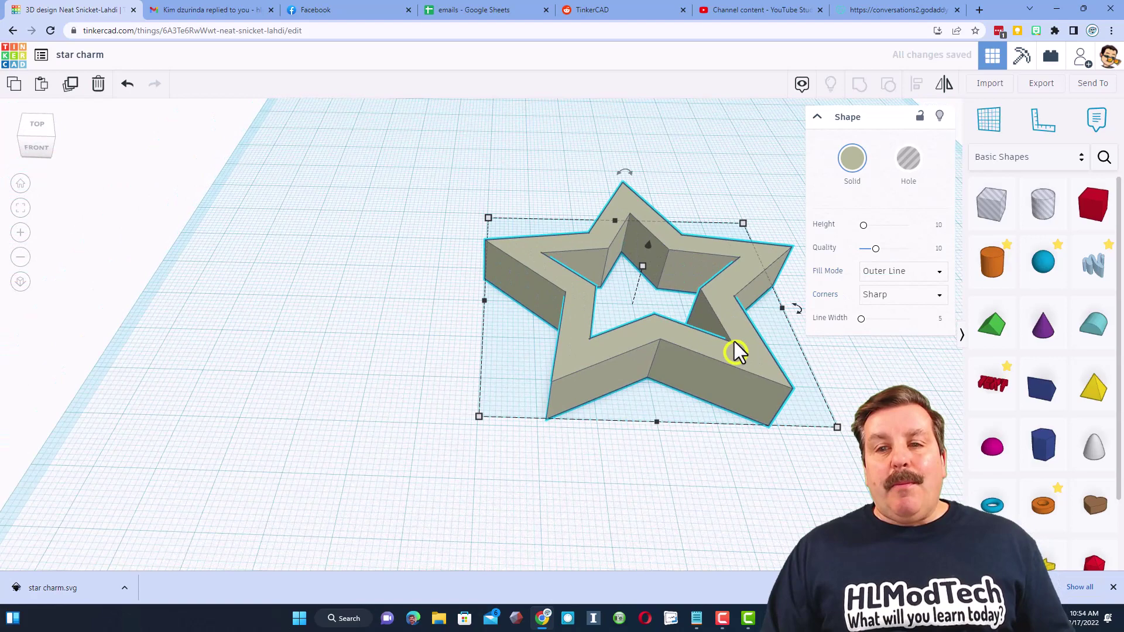
mouse_move(735, 353)
middle_down()
mouse_move(603, 320)
mouse_move(536, 324)
middle_up()
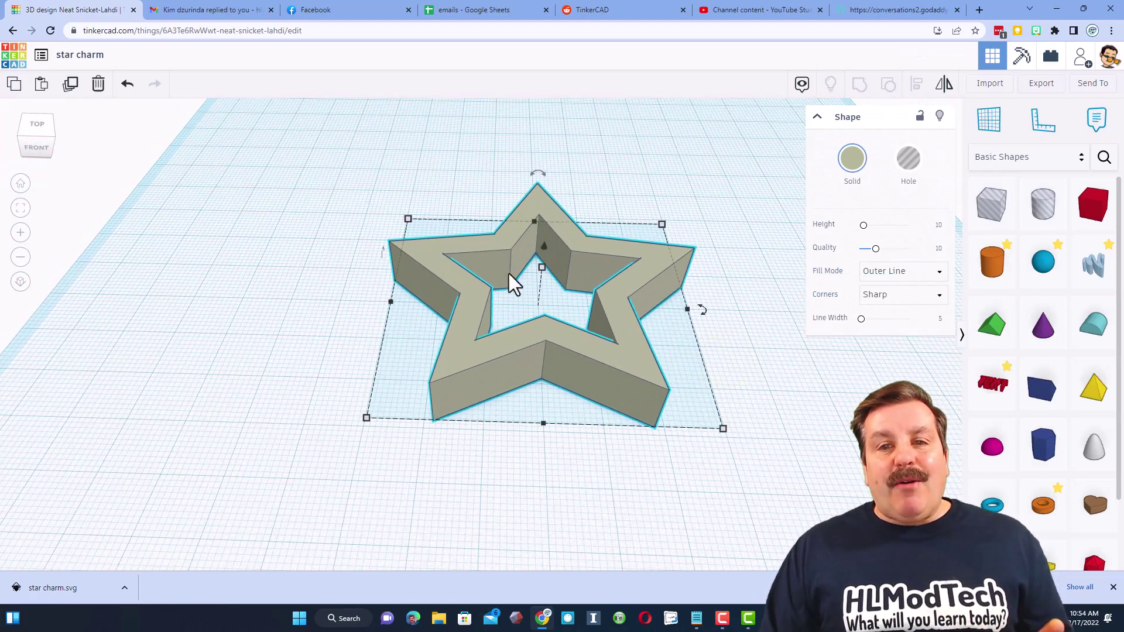
click(939, 321)
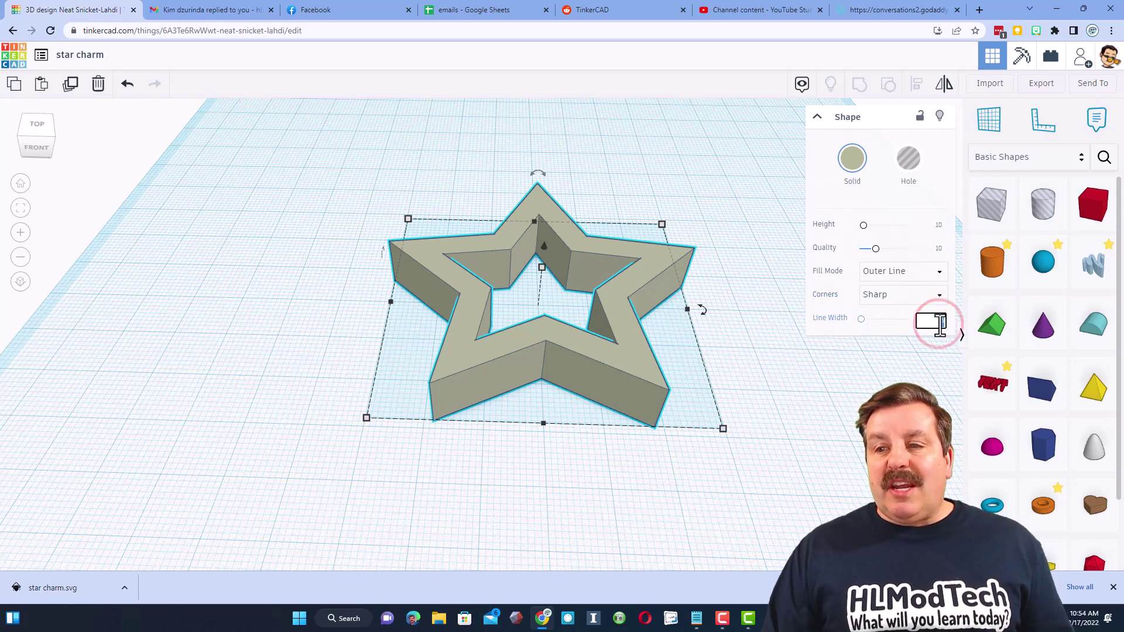
text(3)
key(Return)
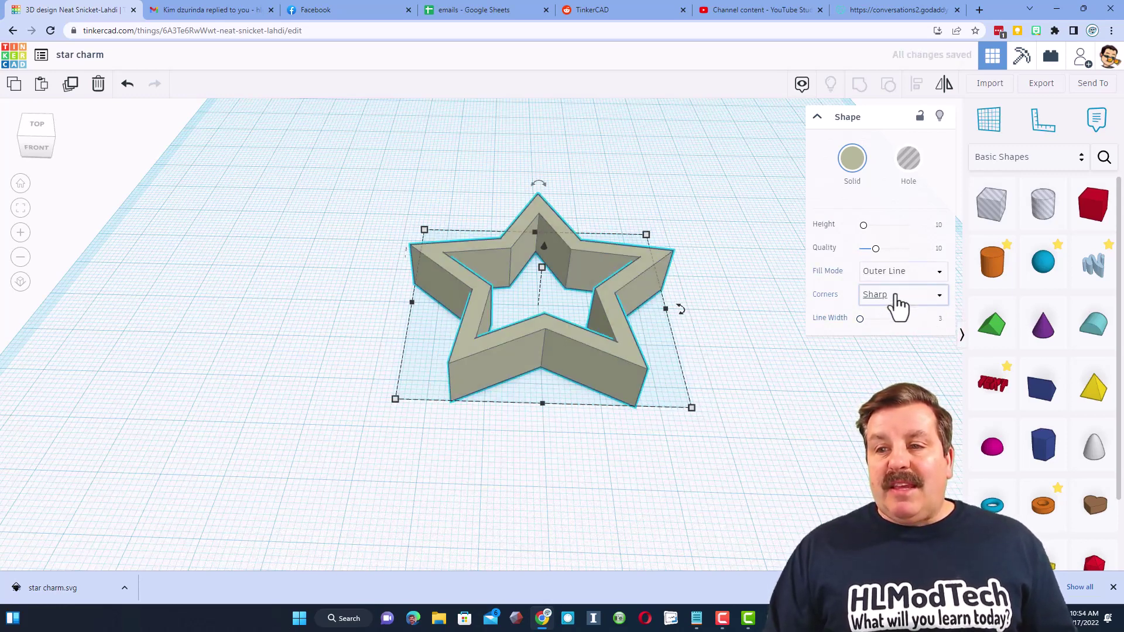
click(897, 294)
click(887, 317)
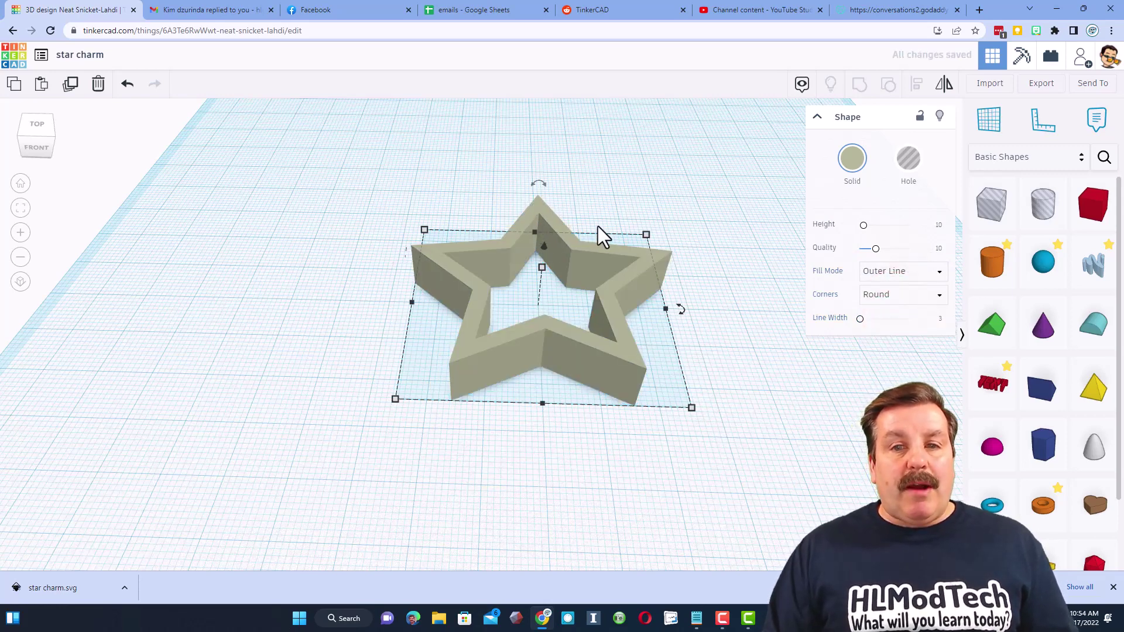
Place a tube shape on the workplane at the star's upper point.
right_drag(628, 198, 635, 231)
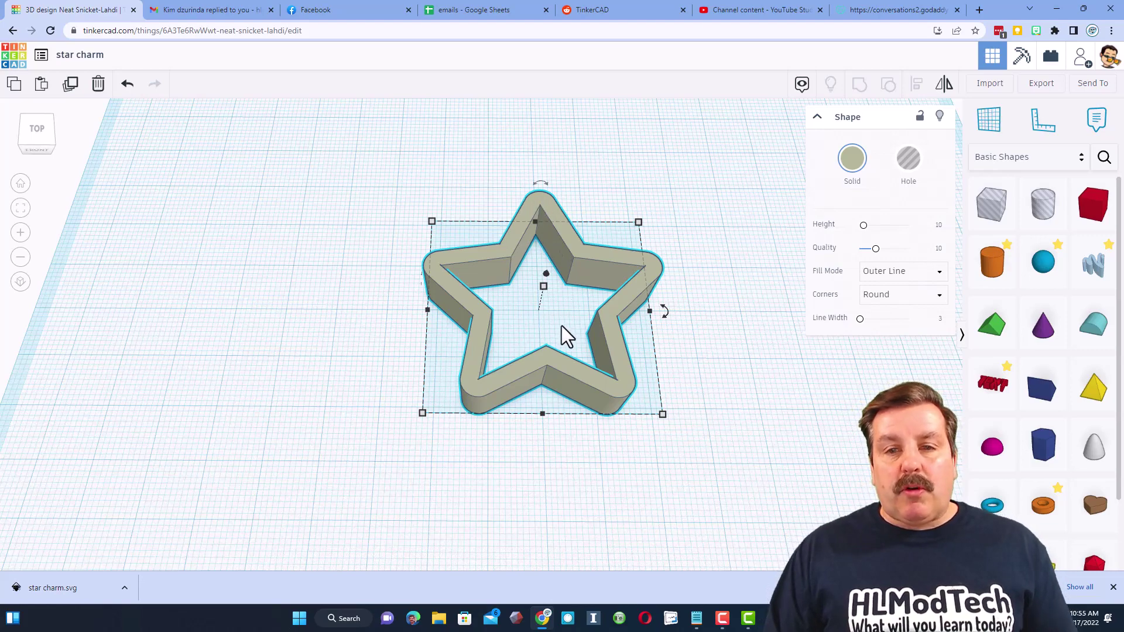
right_drag(561, 326, 572, 312)
right_drag(570, 192, 556, 244)
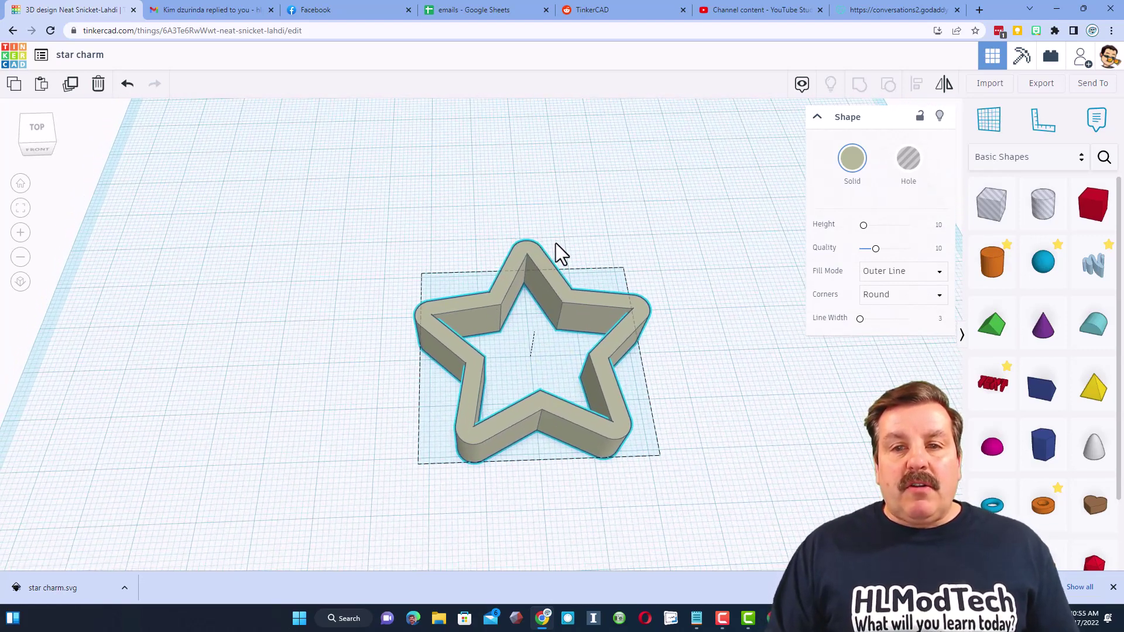
scroll(532, 238, up, 5)
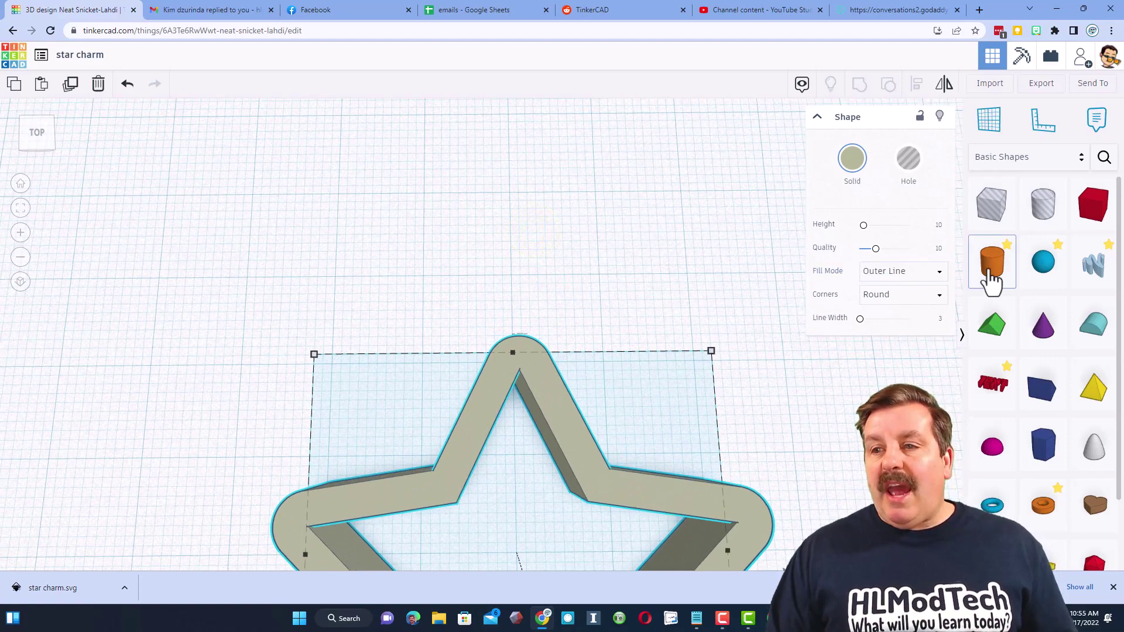
scroll(1029, 402, down, 2)
click(1043, 414)
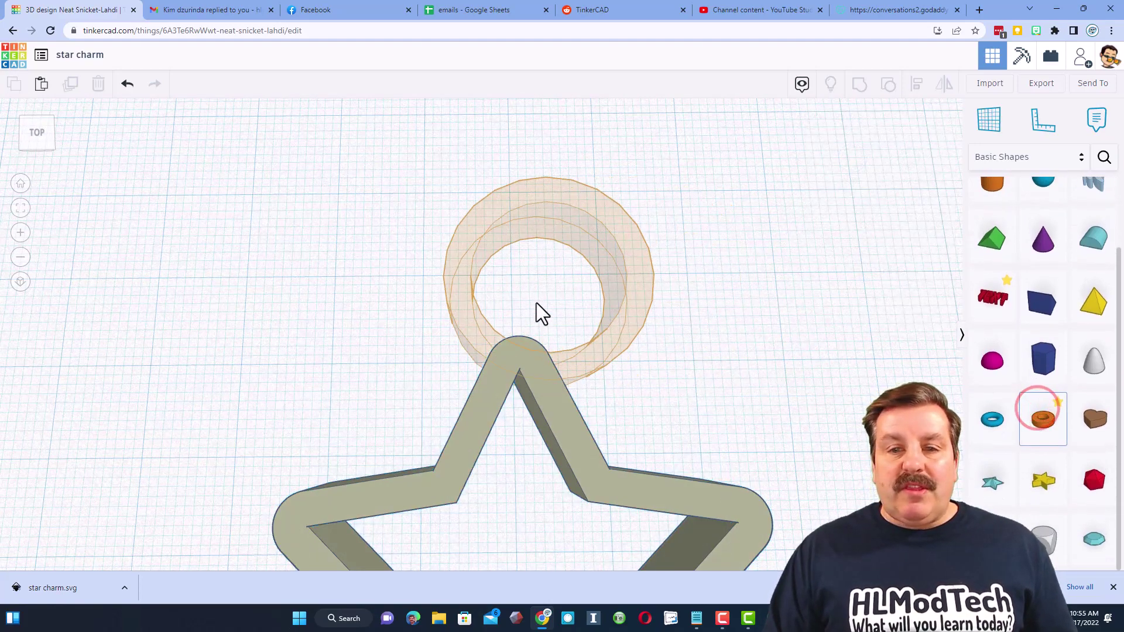
click(676, 284)
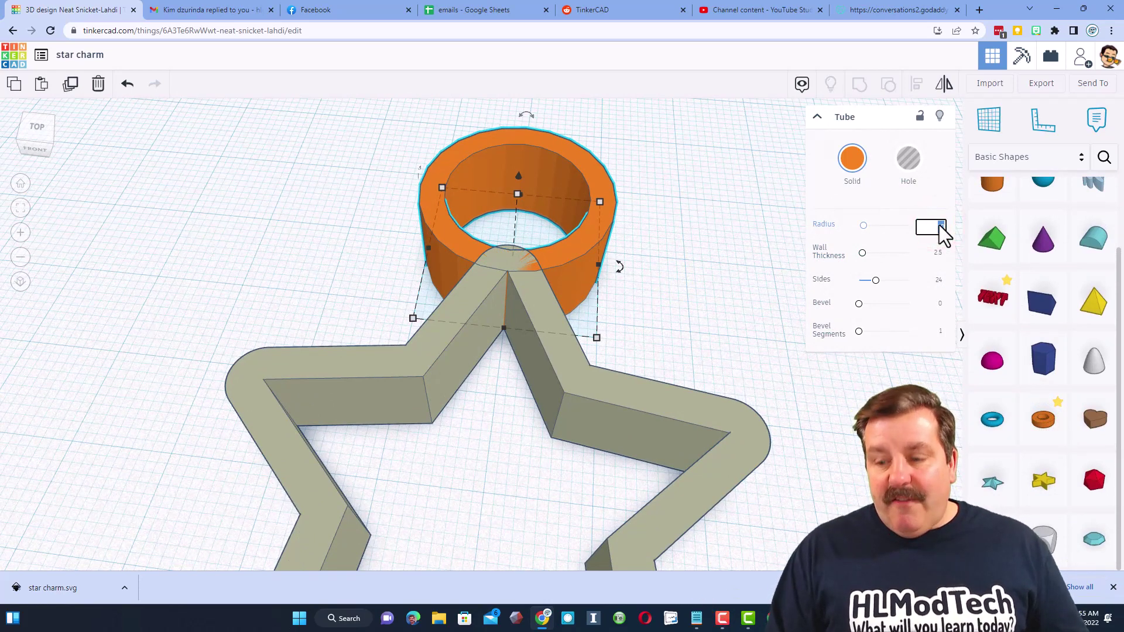
Set the tube's radius to 4 and its wall thickness to 2.
key(Return)
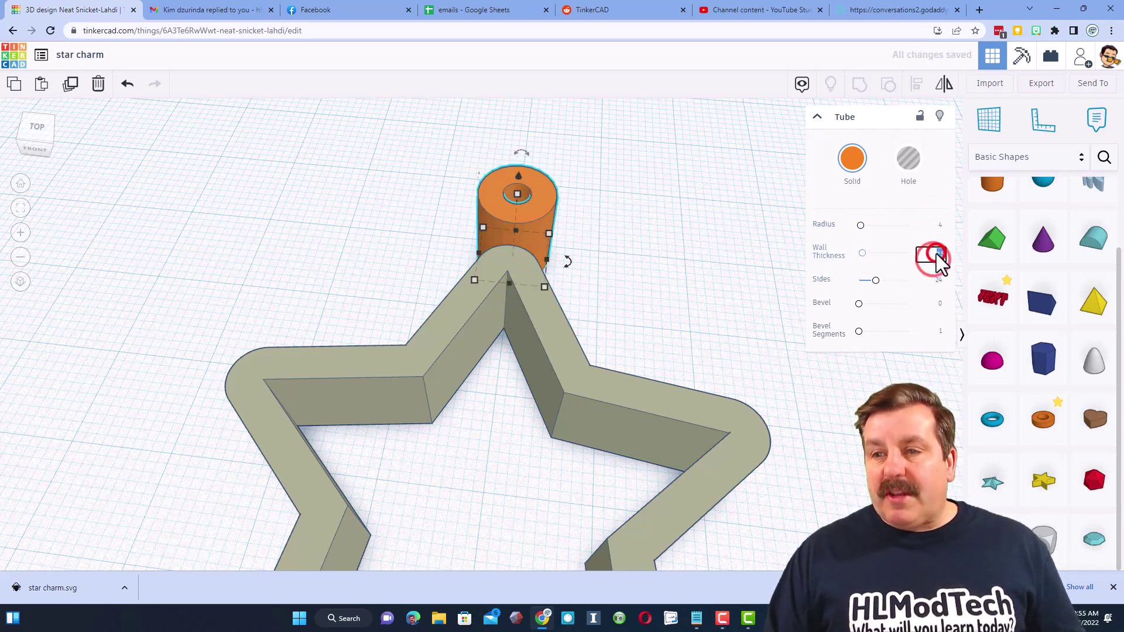
text(2)
key(Return)
Move the tube so it overlaps the star's upper tip, and align both shapes on their centres across the width.
right_drag(585, 245, 609, 255)
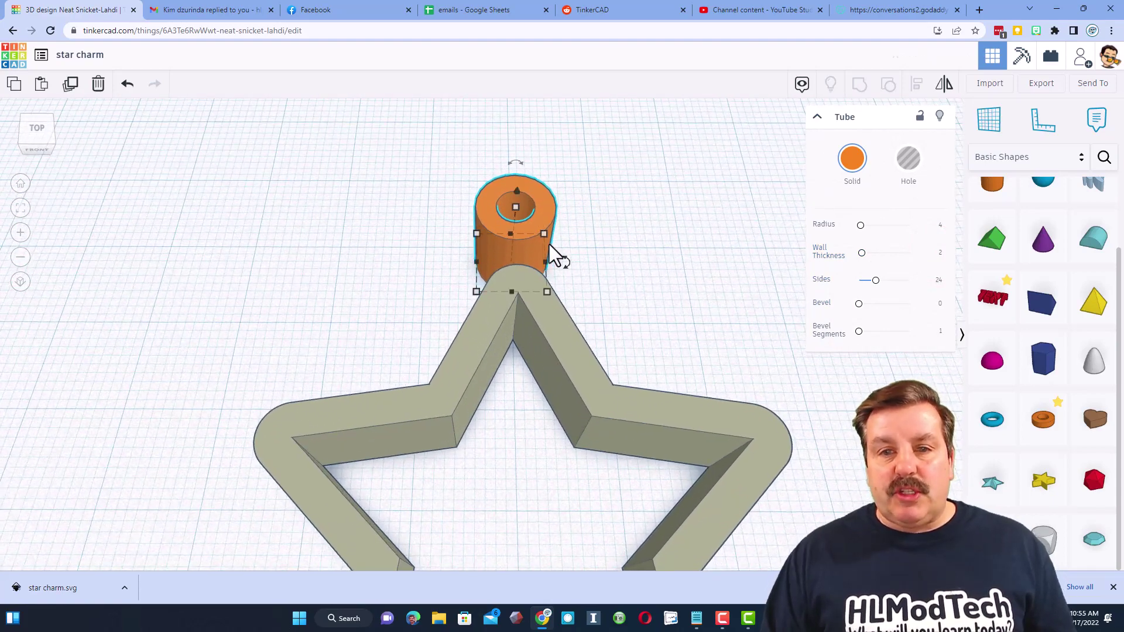
drag(523, 243, 524, 246)
click(390, 224)
drag(434, 208, 589, 344)
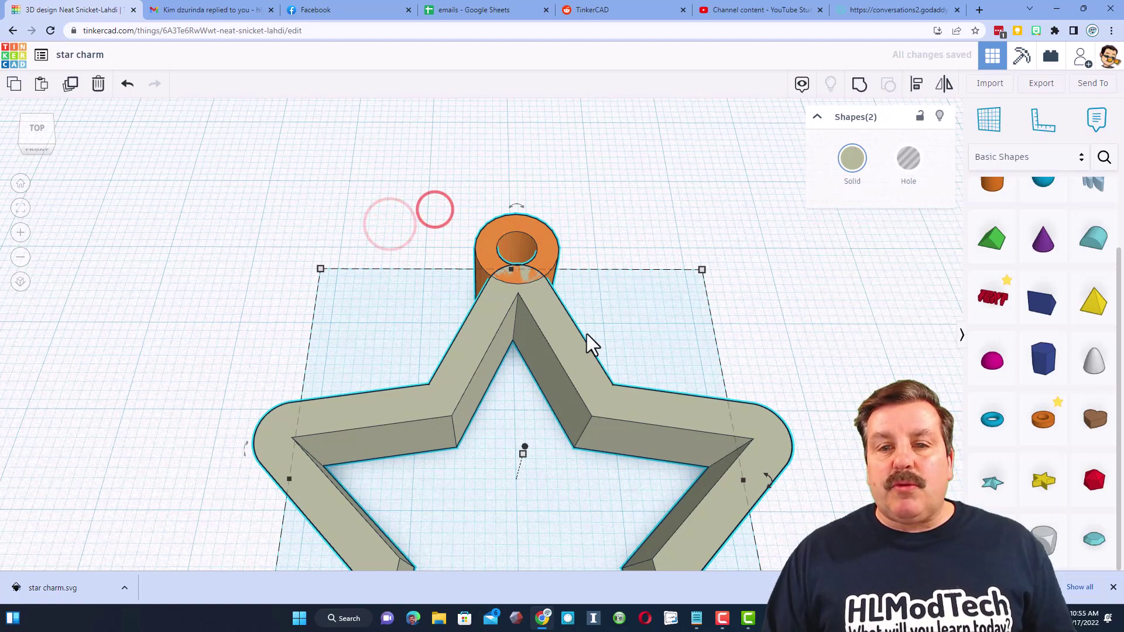
click(917, 85)
scroll(534, 316, down, 3)
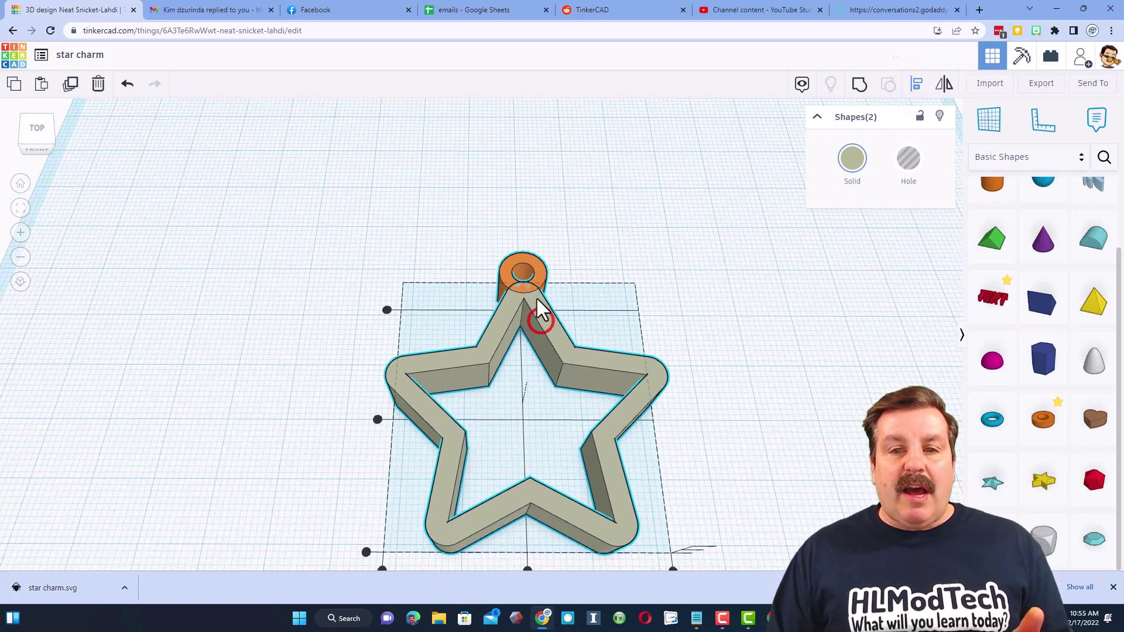
scroll(544, 398, down, 2)
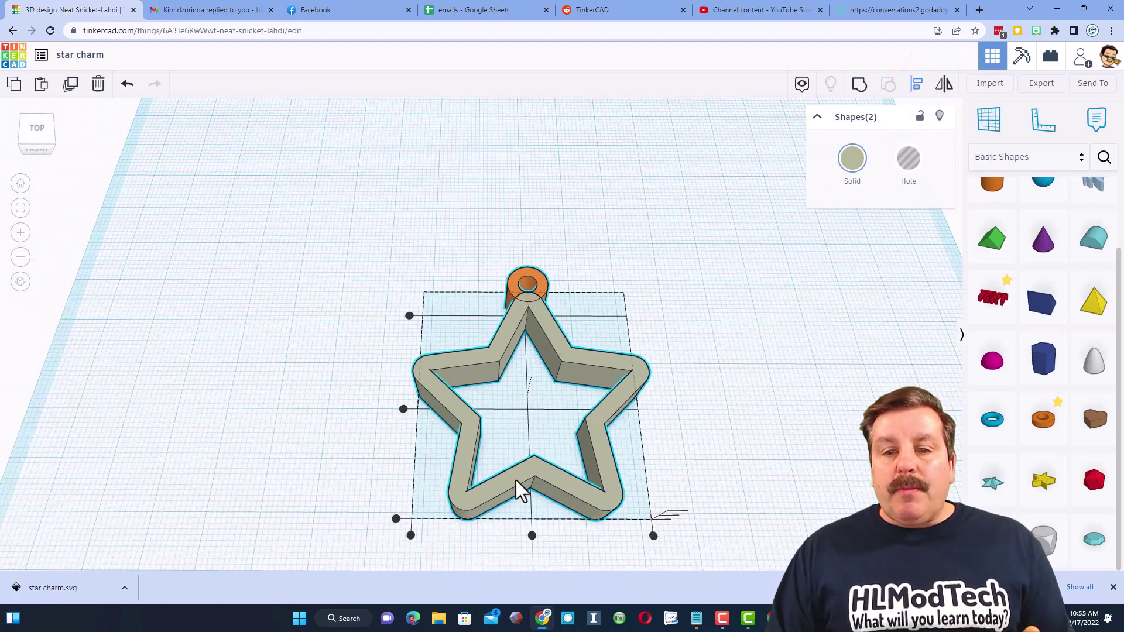
click(532, 536)
Select the tube and the star together and group them into one charm.
click(472, 261)
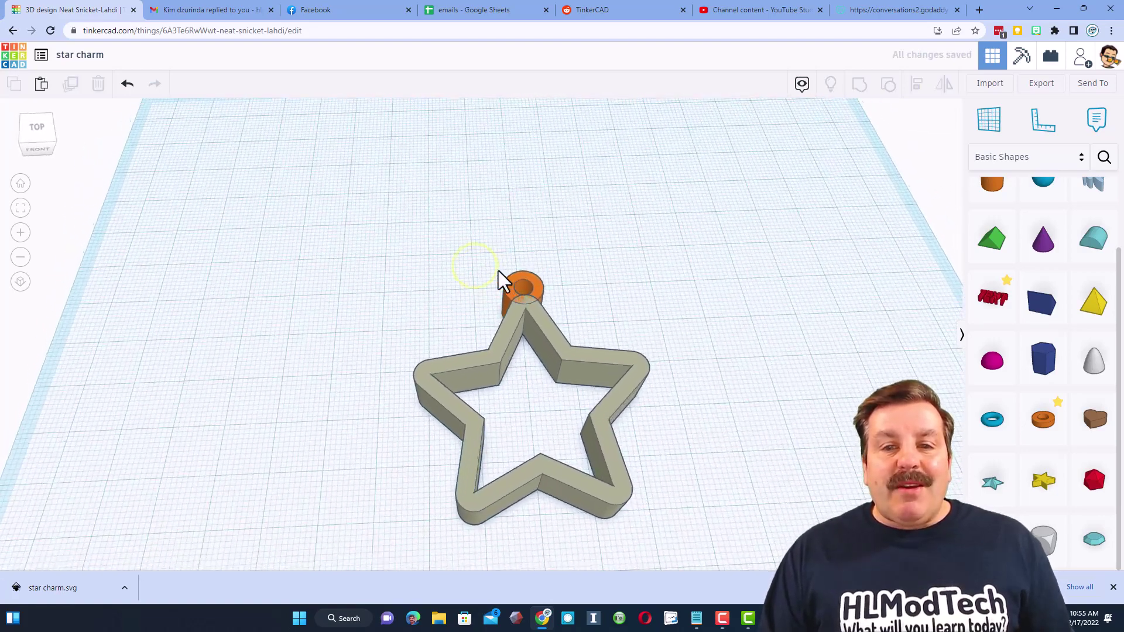
drag(479, 258, 550, 337)
key(ctrl+g)
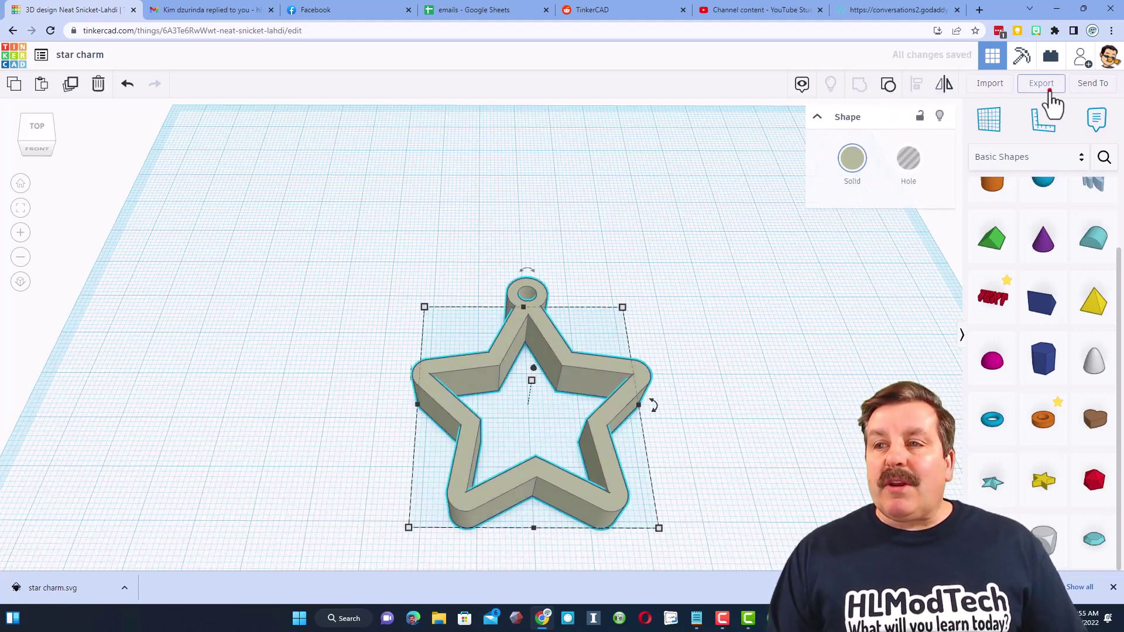
Export only the selected charm as an SVG and save it as star charm f.svg in the Downloads folder.
click(1042, 85)
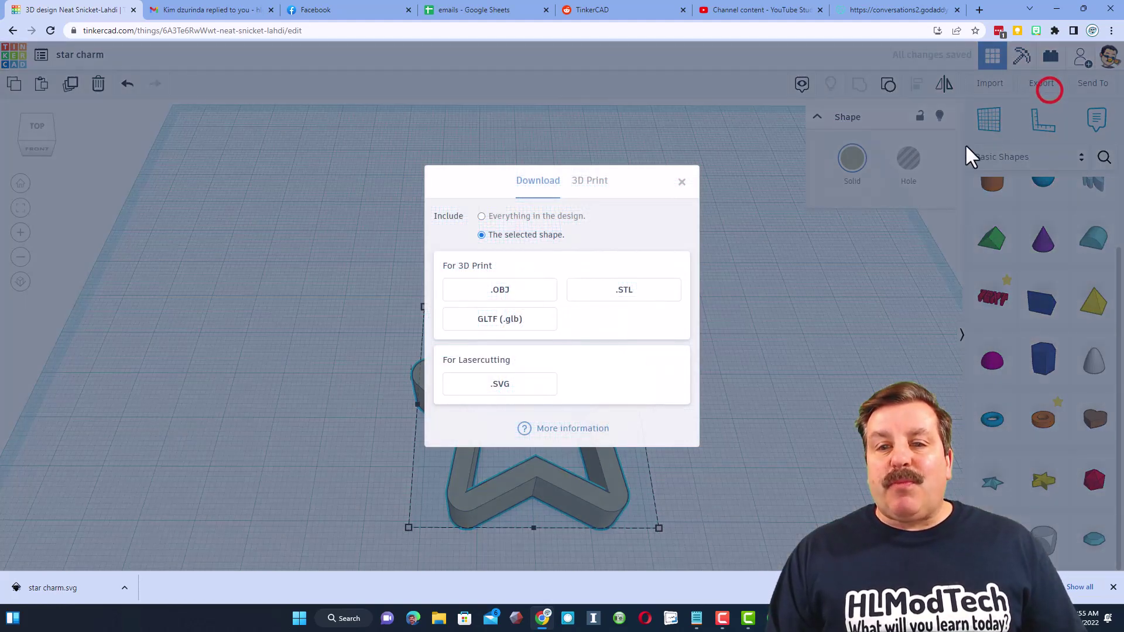
click(500, 385)
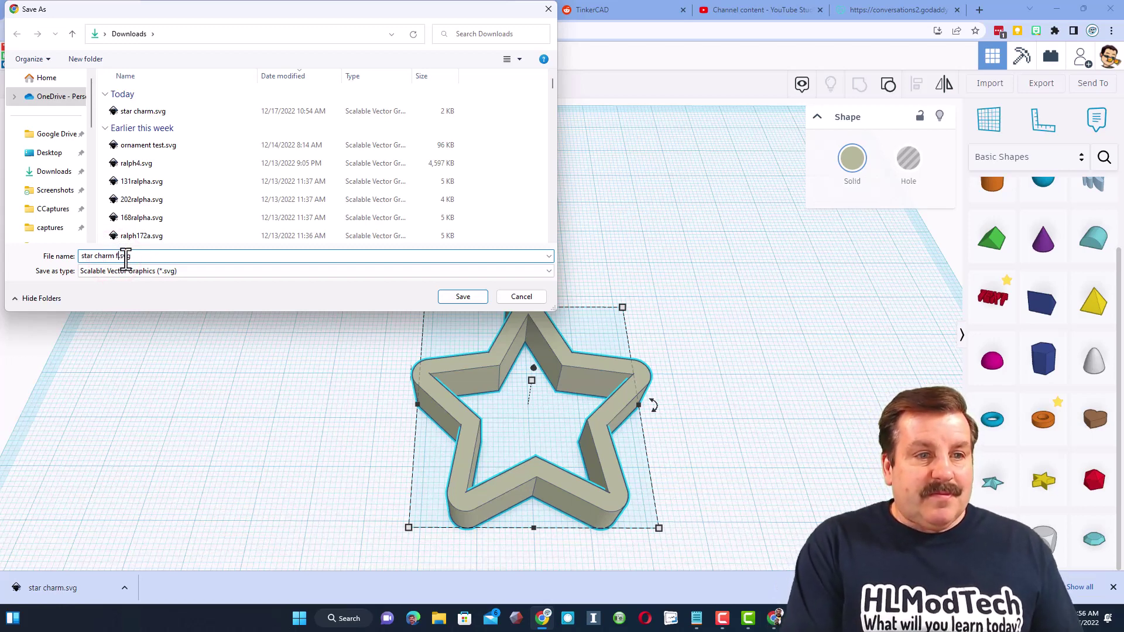
click(462, 297)
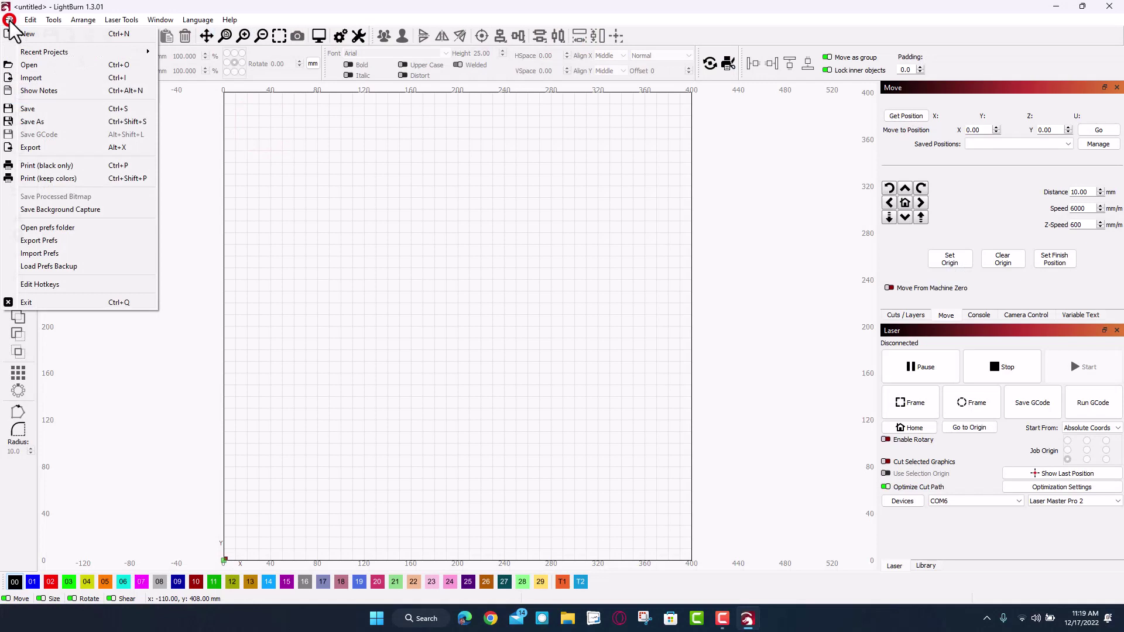
Switch to LightBurn and import the exported star charm SVG into the empty project.
click(17, 77)
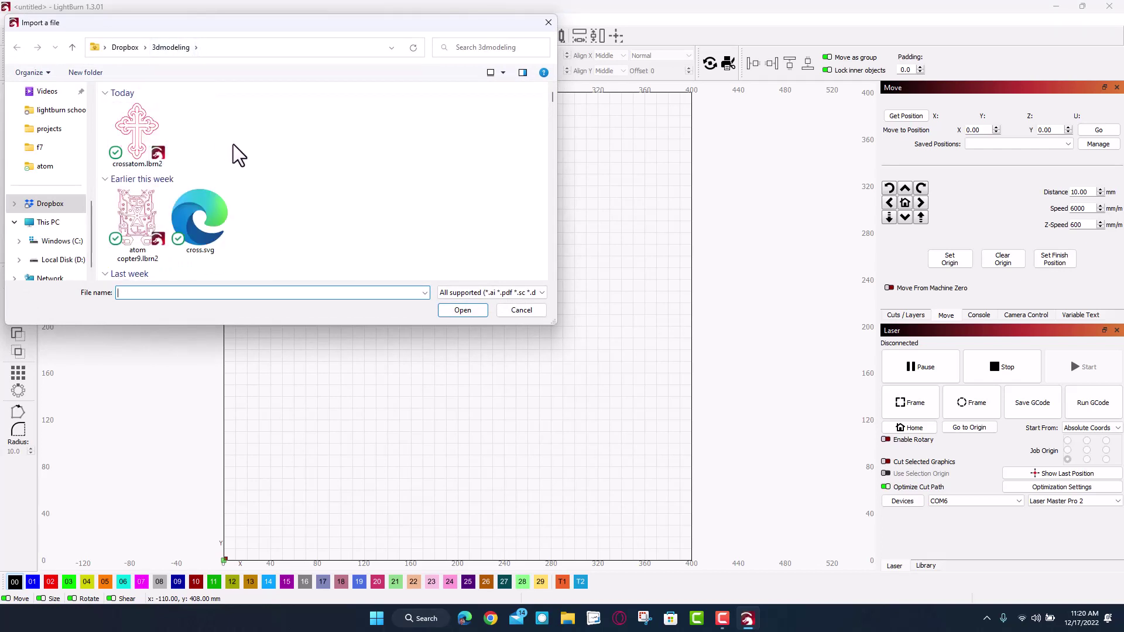
double_click(197, 138)
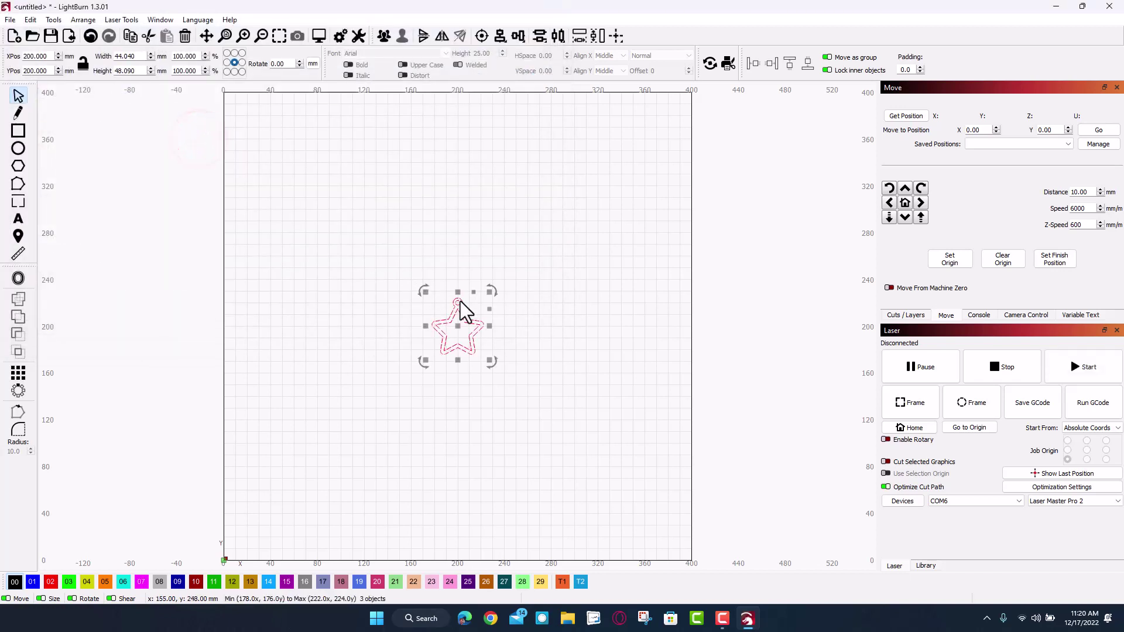
Scale the charm proportionally about its centre to about 23.3 by 25.4 mm and move it to about X 196.8, Y 211.8.
scroll(528, 377, up, 3)
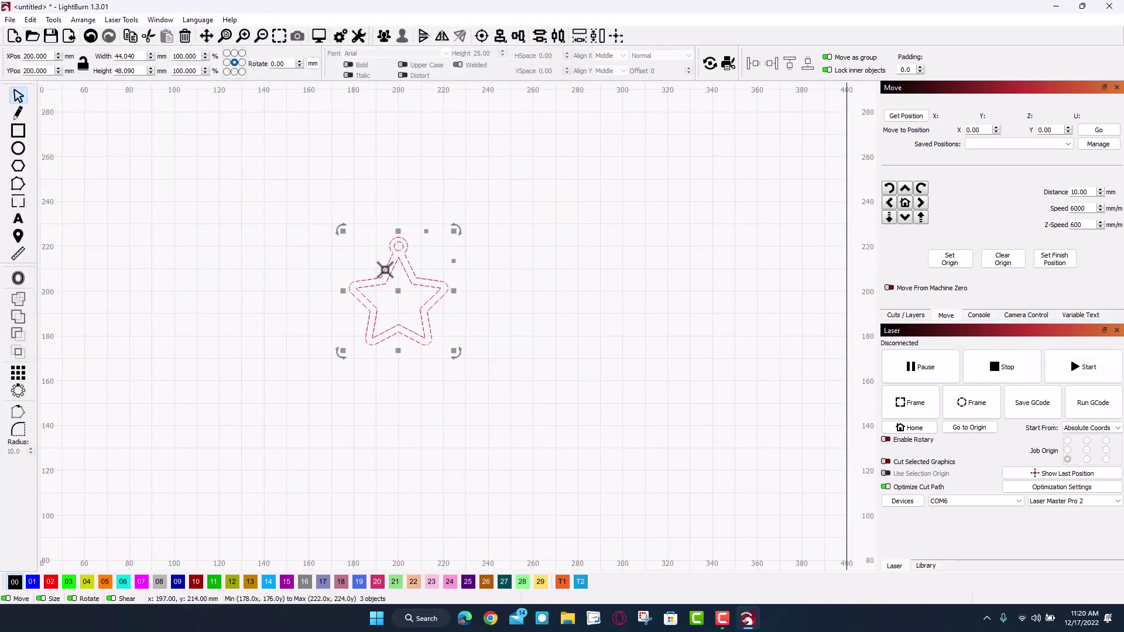
scroll(385, 270, up, 3)
scroll(456, 274, down, 1)
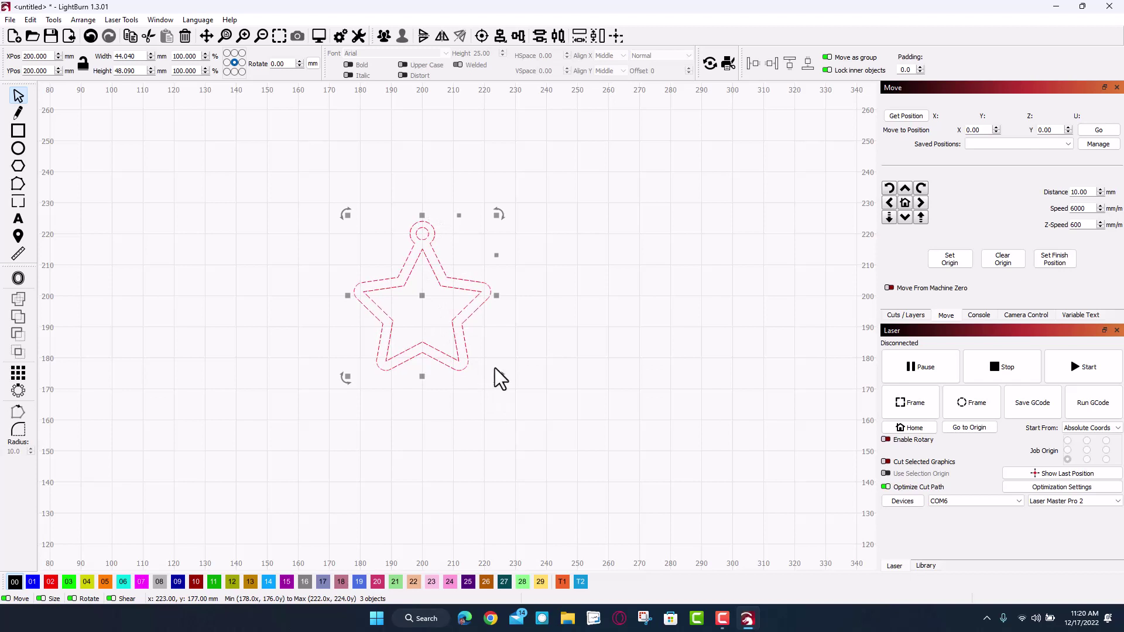
ctrl+drag(496, 370, 463, 337)
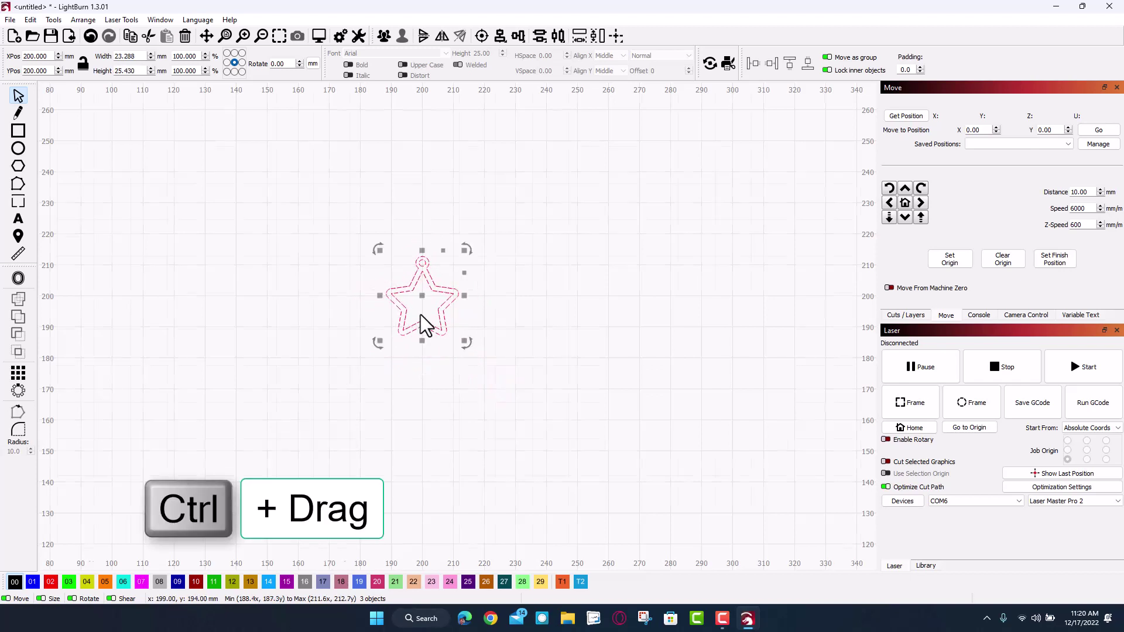
scroll(427, 299, up, 3)
mouse_move(444, 269)
mouse_down()
mouse_move(450, 224)
mouse_move(428, 210)
mouse_up()
click(435, 203)
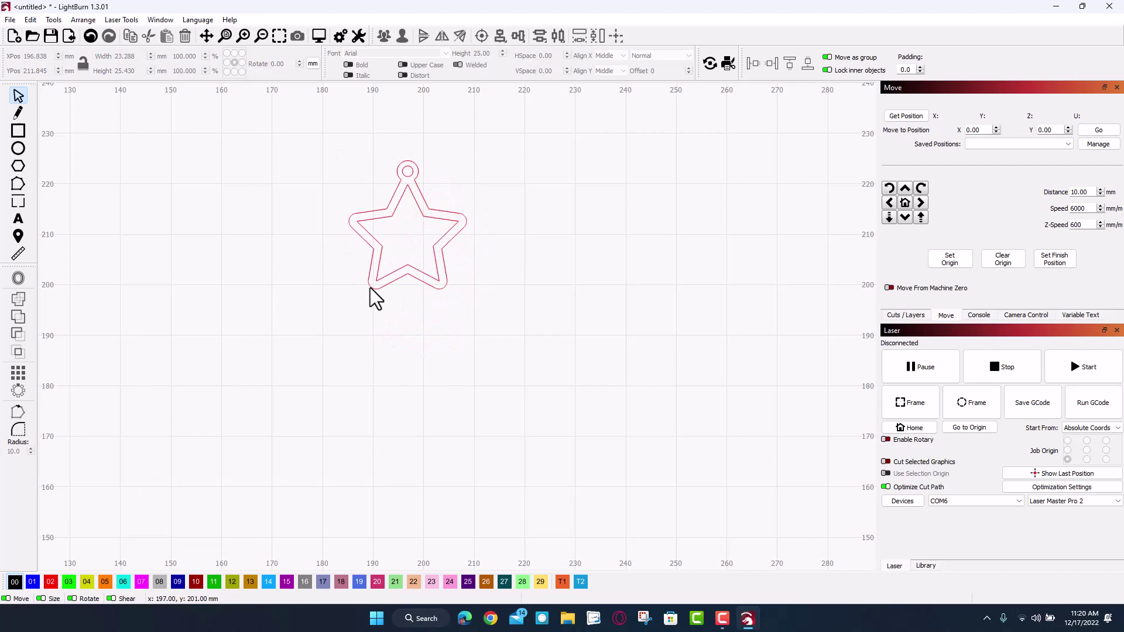
Bring up the charm layer's cut settings and use Line mode with speed 225 mm/m, maximum power 100% and a pass count of 3.
click(387, 278)
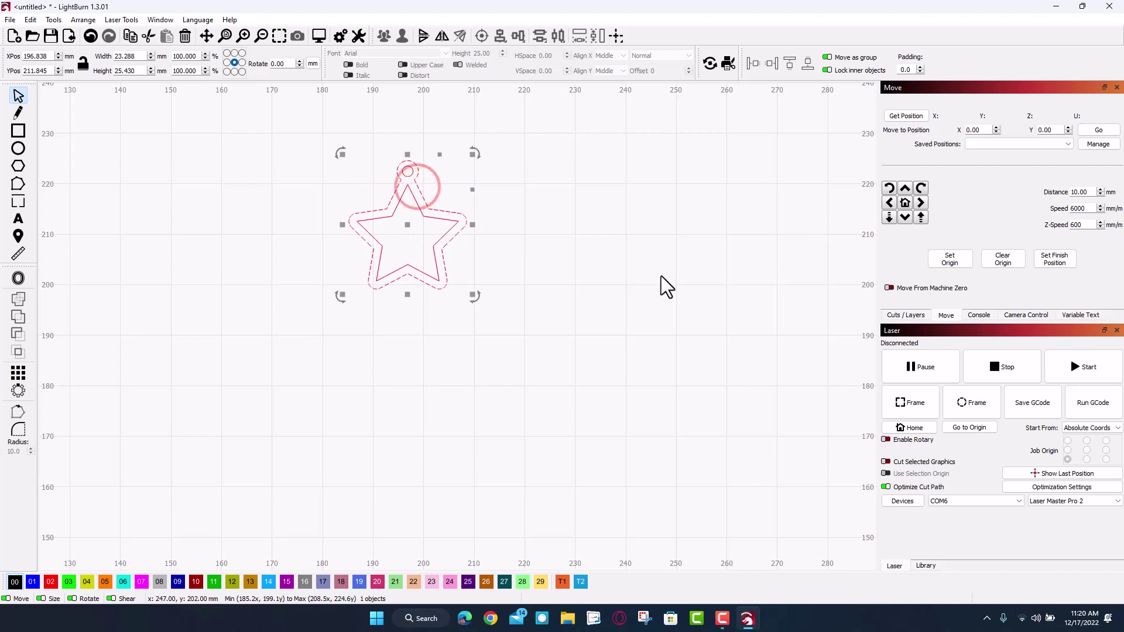
click(906, 315)
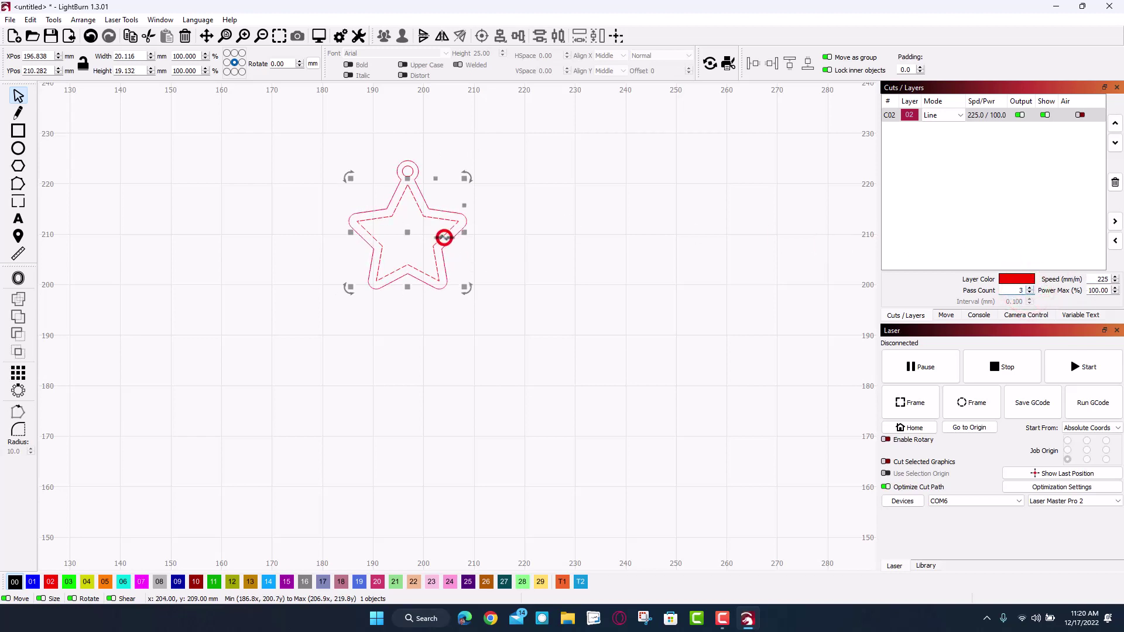
click(497, 239)
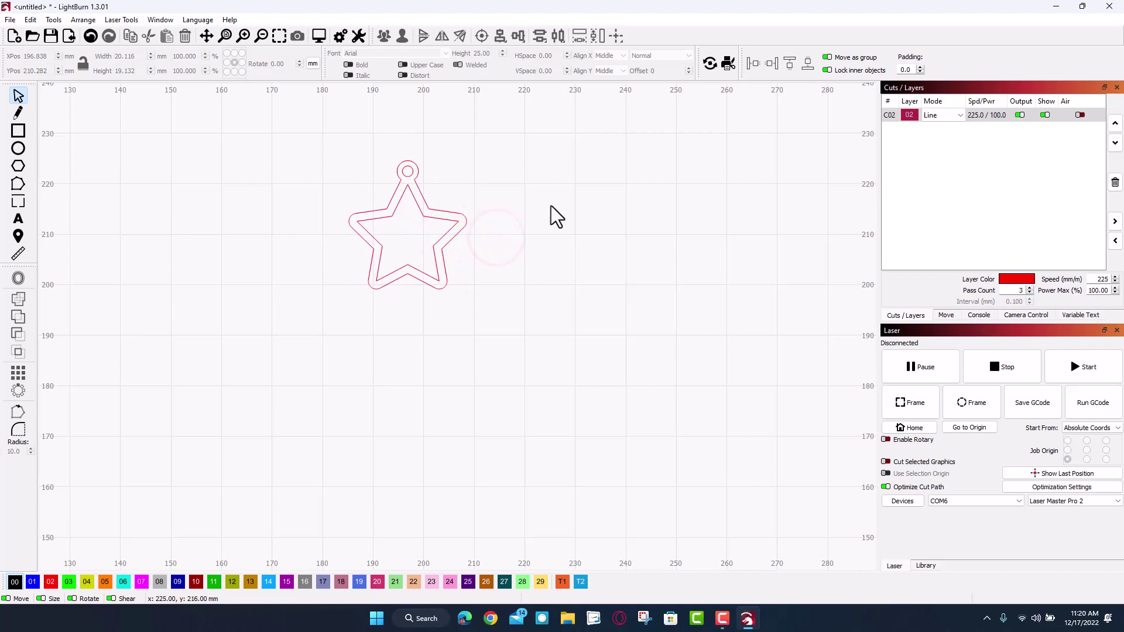
click(525, 195)
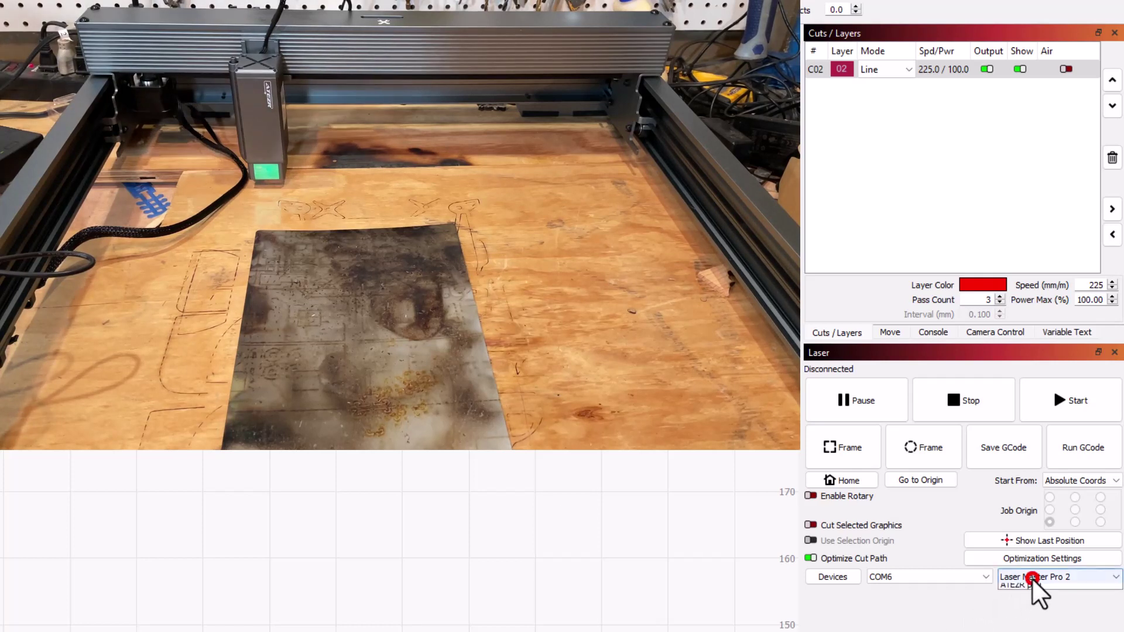
Switch the laser device to ATEZR p10 and set its connection port to COM8.
click(1031, 618)
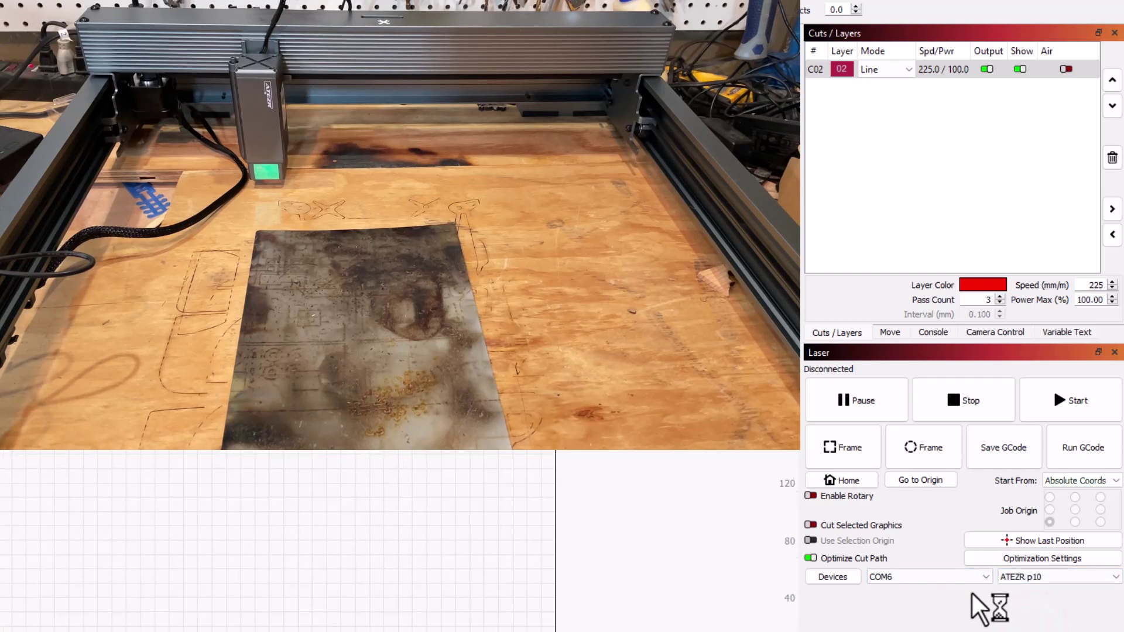
click(984, 578)
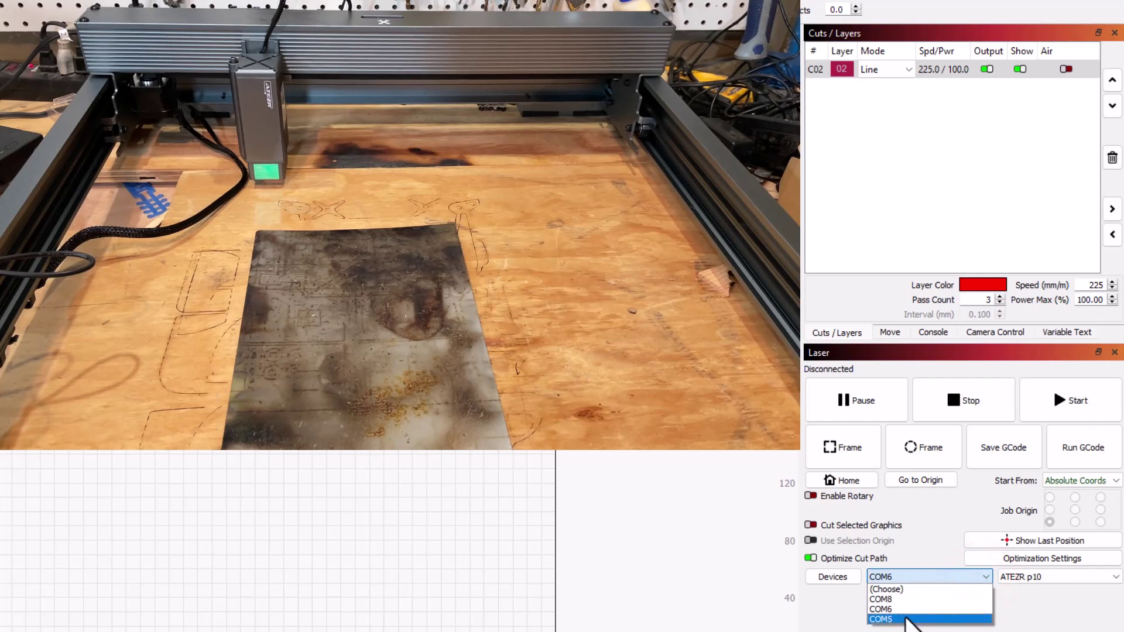
click(909, 619)
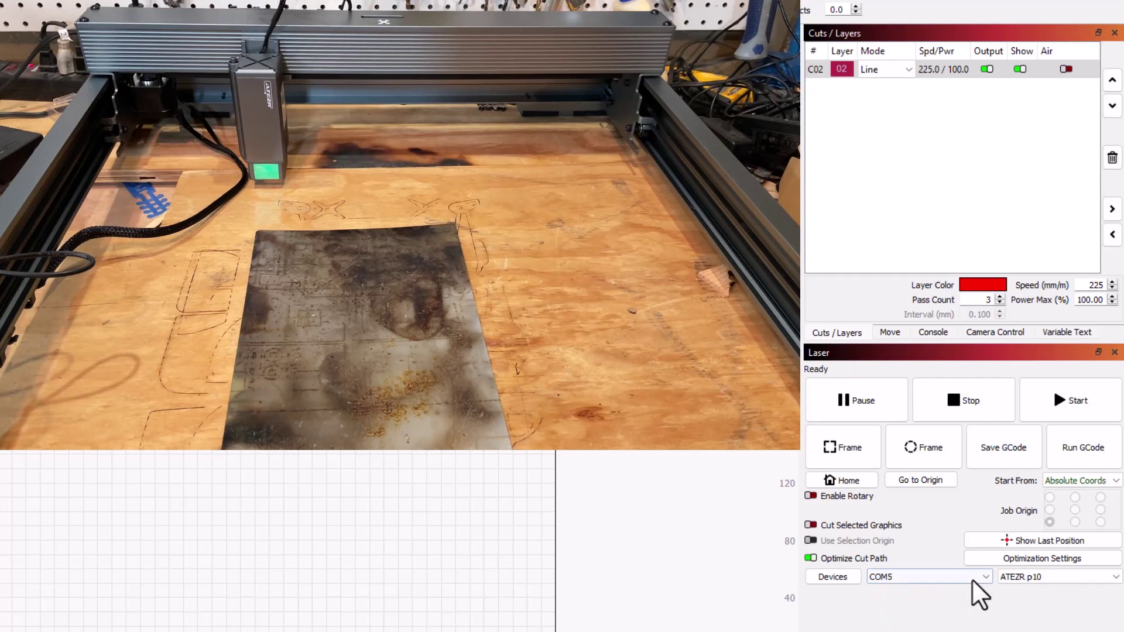
click(987, 577)
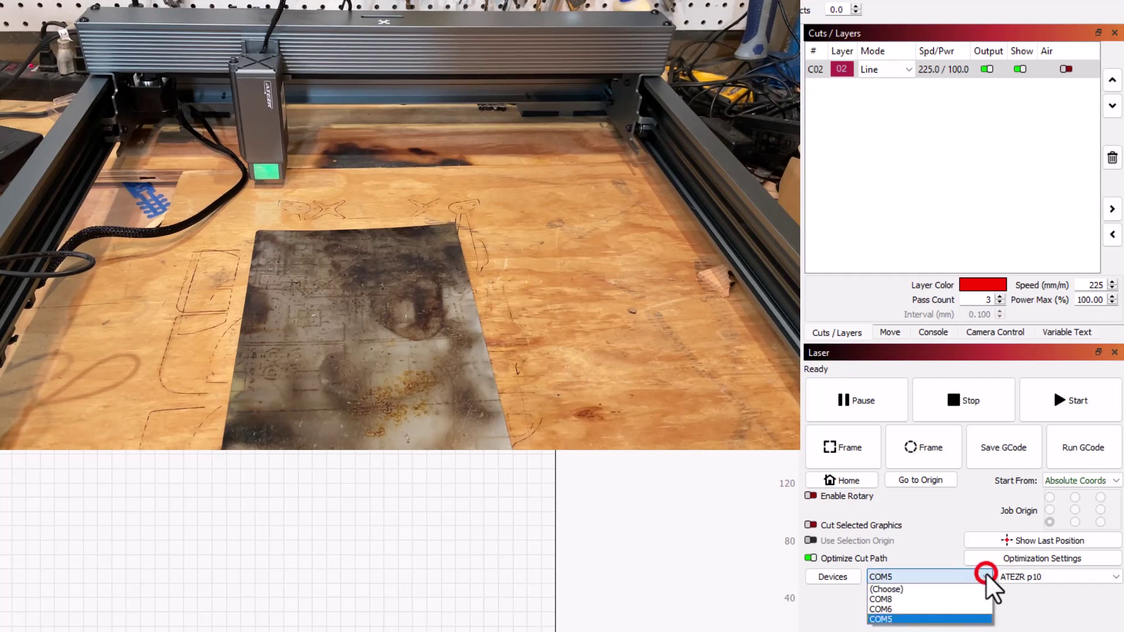
click(924, 601)
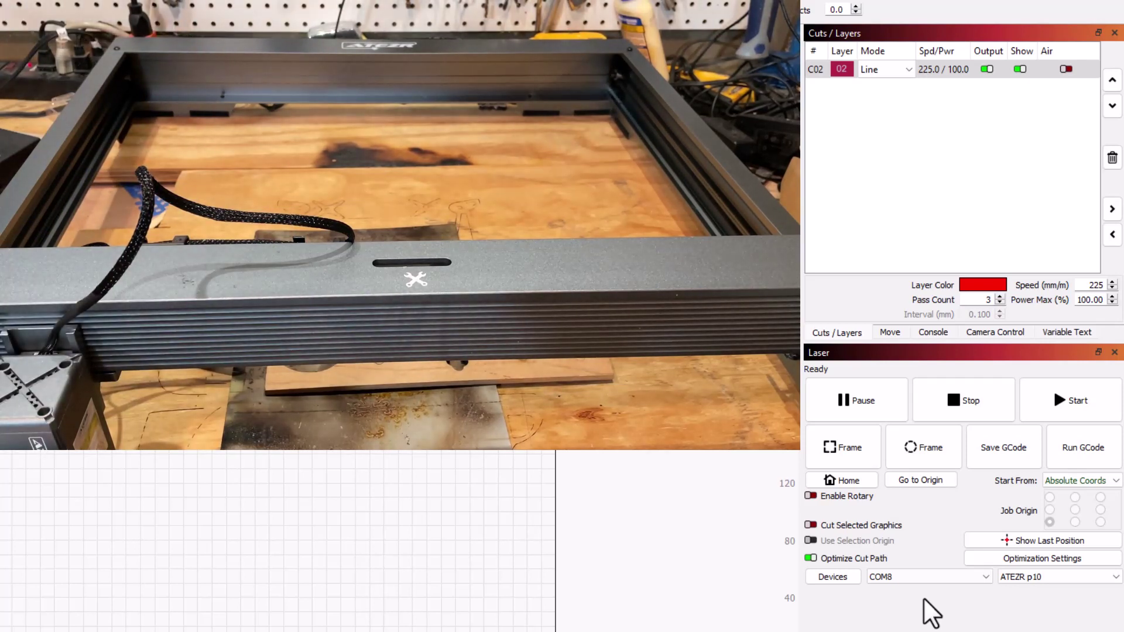
Jog the laser head along the Y axis in 10 mm increments to Y 101.
click(895, 333)
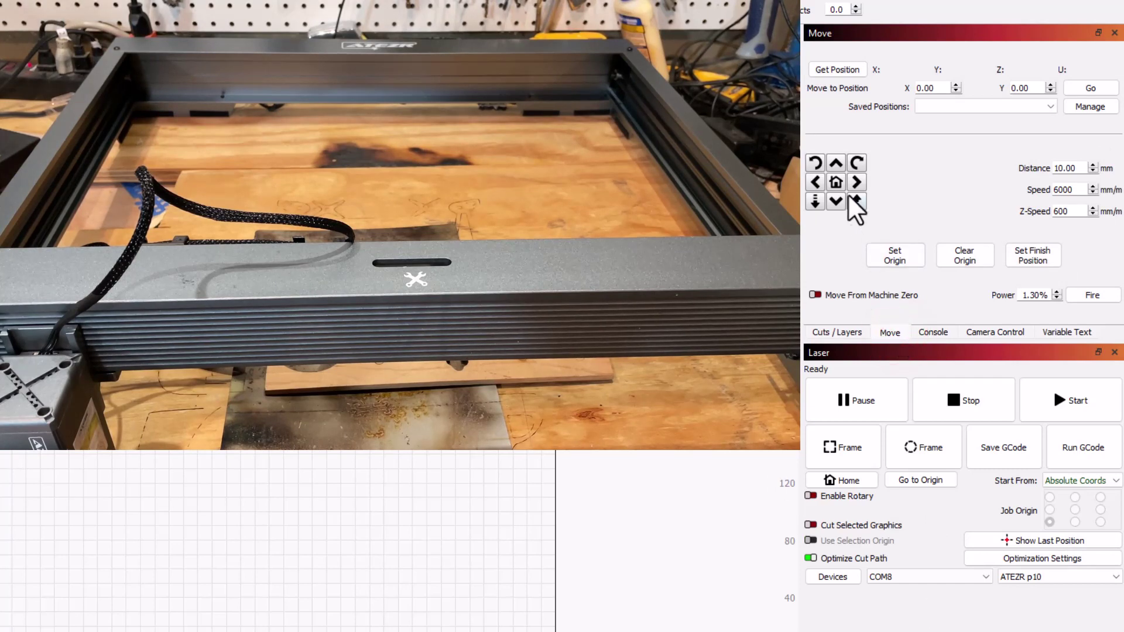
click(836, 165)
click(837, 165)
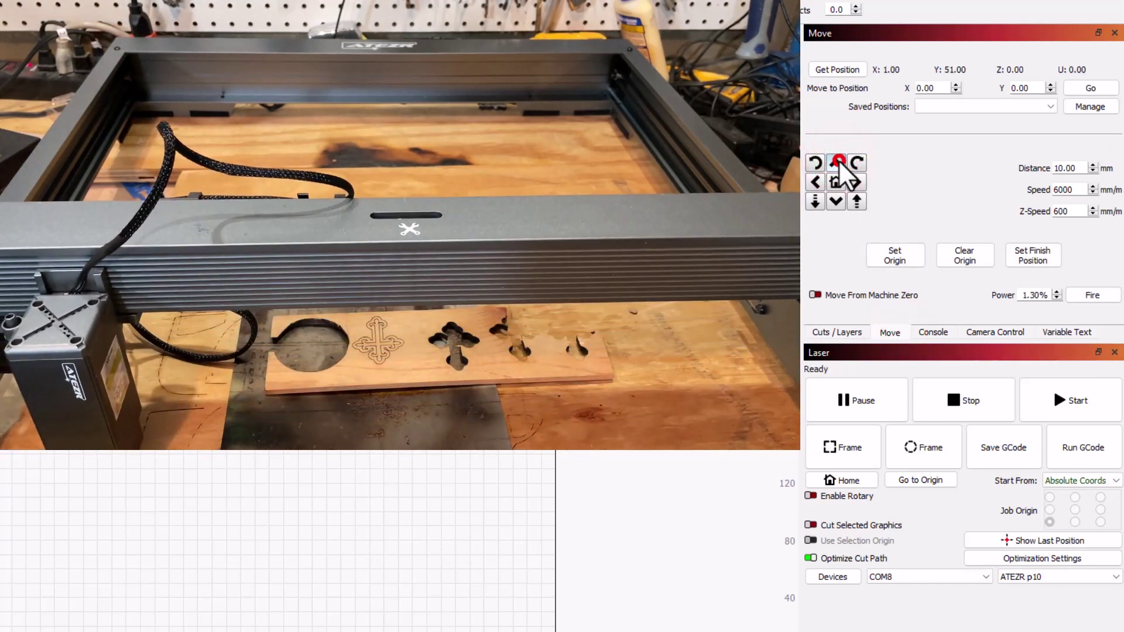
click(838, 165)
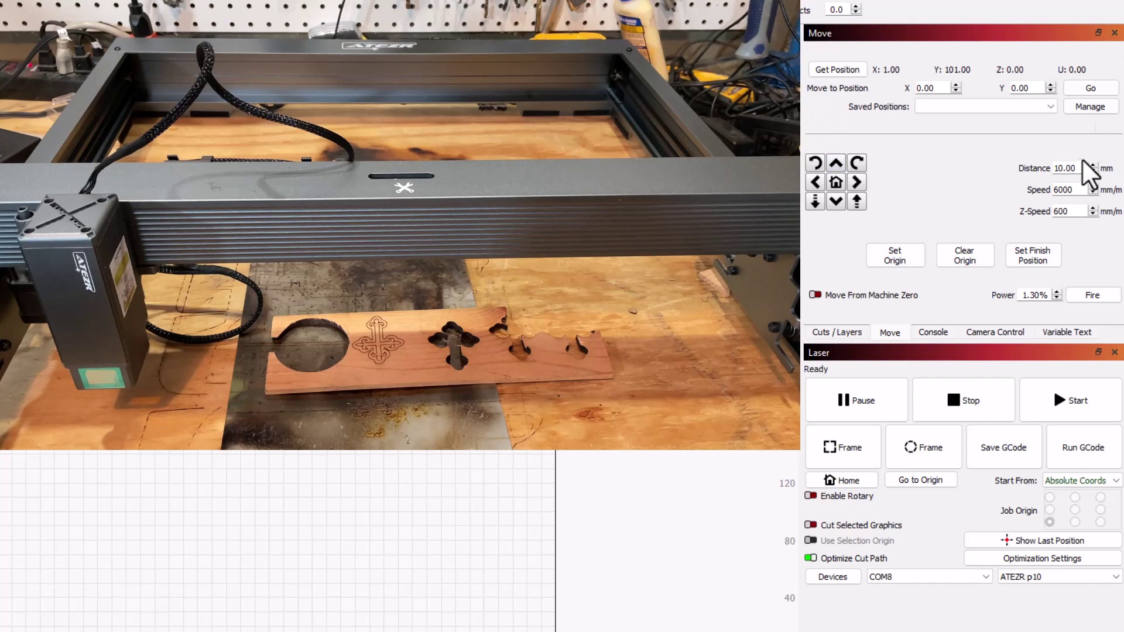
Jog the laser head along the X axis in 10 mm increments to X 231.
click(857, 183)
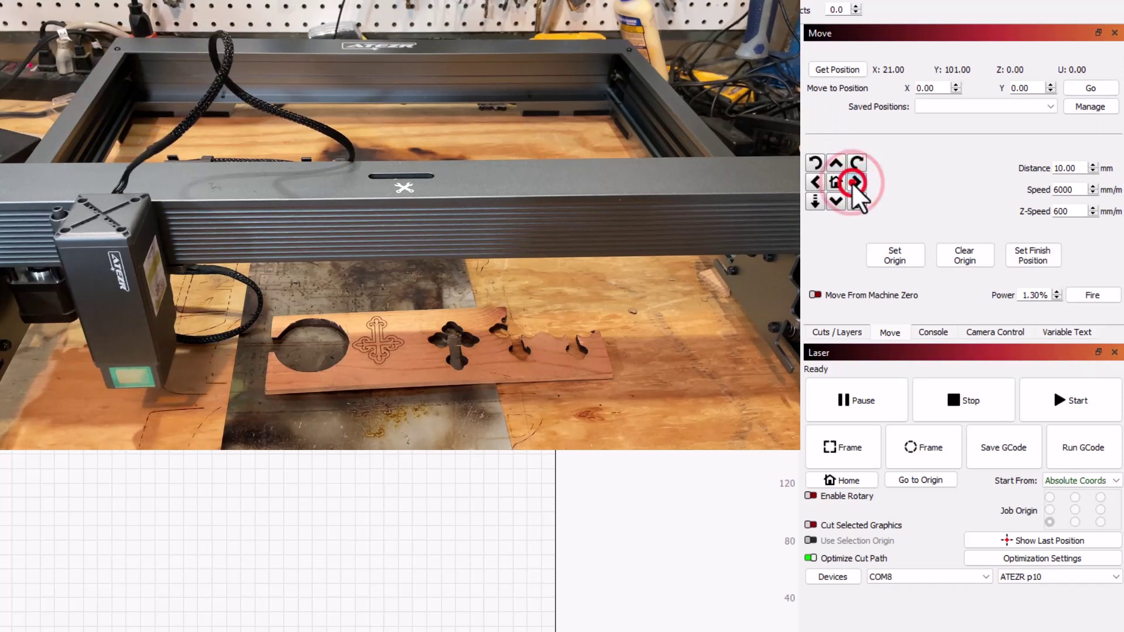
click(856, 182)
click(856, 182)
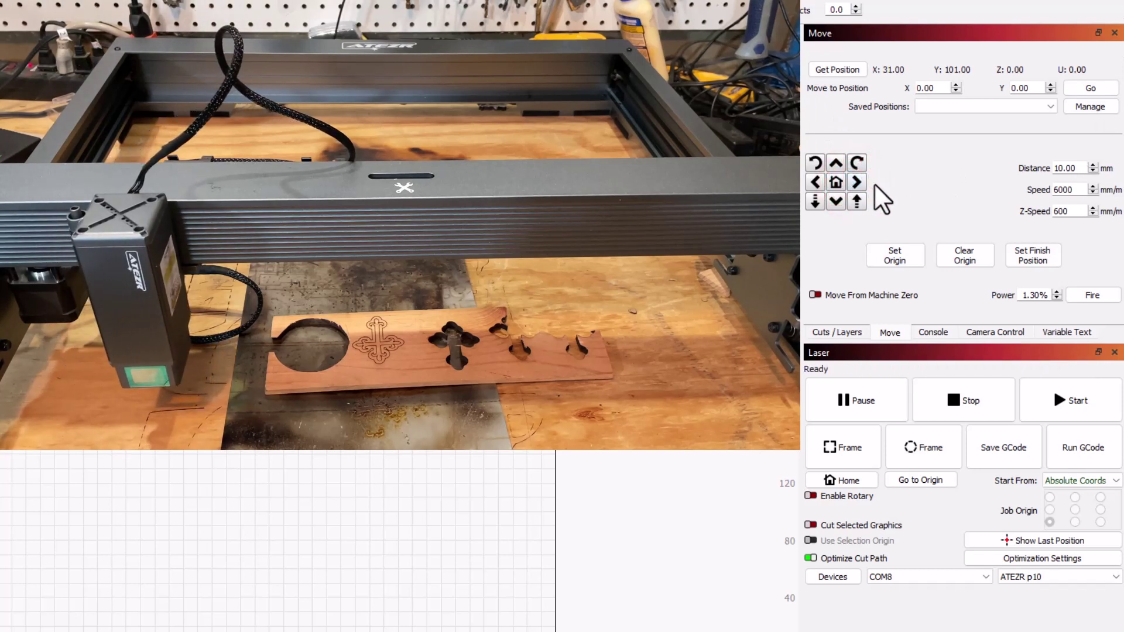
click(856, 182)
click(856, 182)
click(856, 182)
click(856, 182)
click(856, 182)
click(856, 182)
click(857, 182)
click(856, 182)
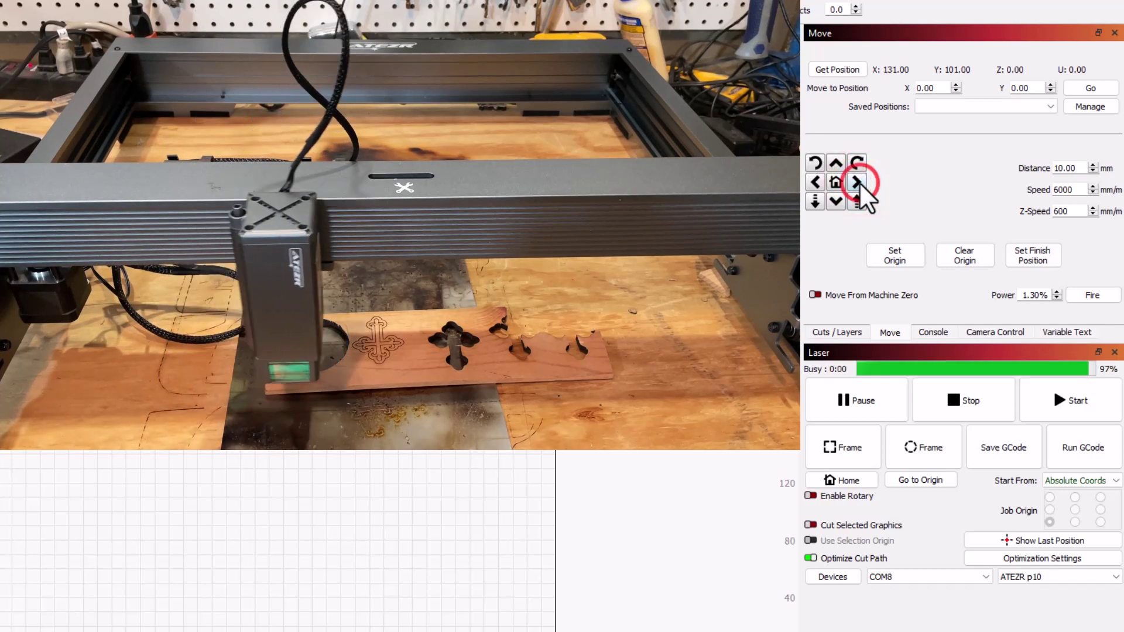
click(856, 182)
click(857, 182)
click(856, 182)
click(856, 182)
click(856, 182)
click(856, 182)
click(856, 182)
click(856, 182)
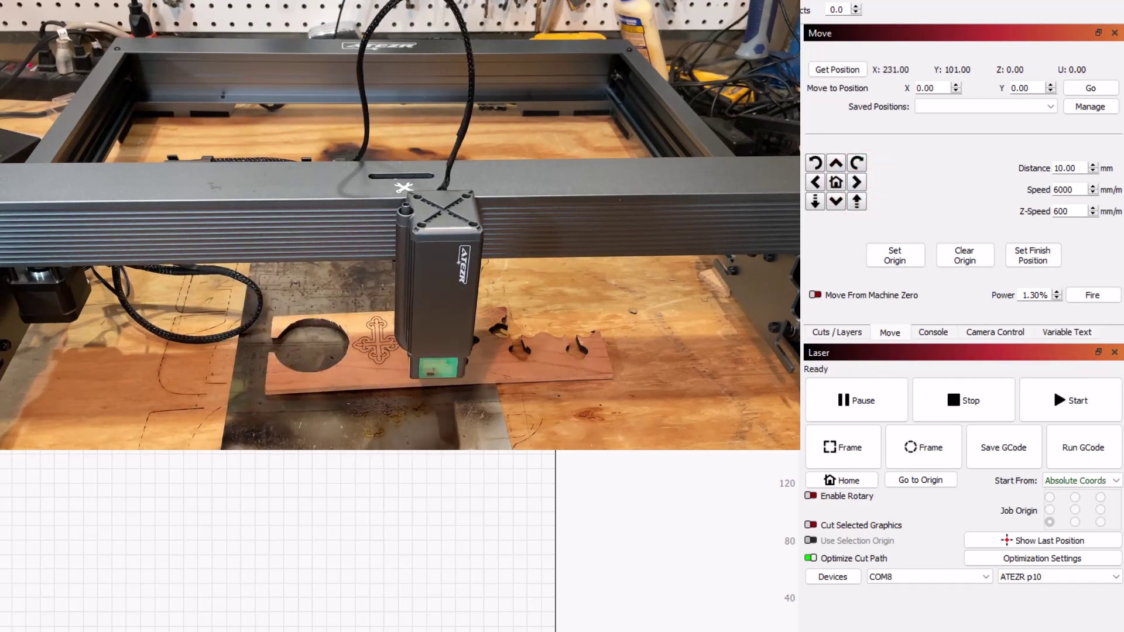
Jog the laser head further along the Y axis in 10 mm increments to Y 131.
click(841, 166)
click(841, 166)
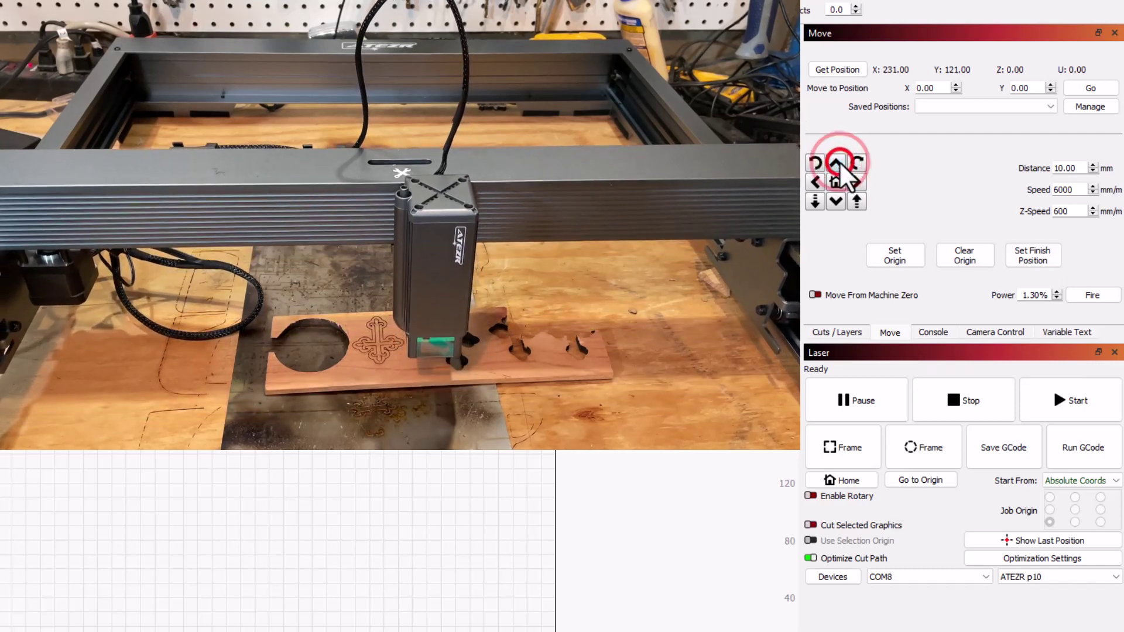
click(841, 165)
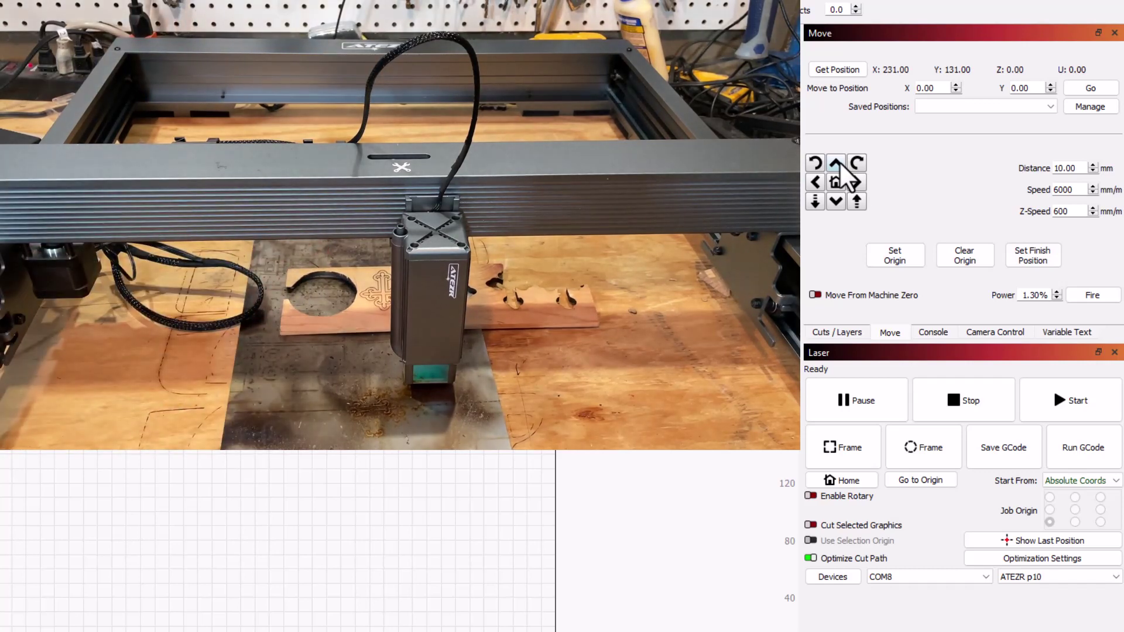
click(819, 155)
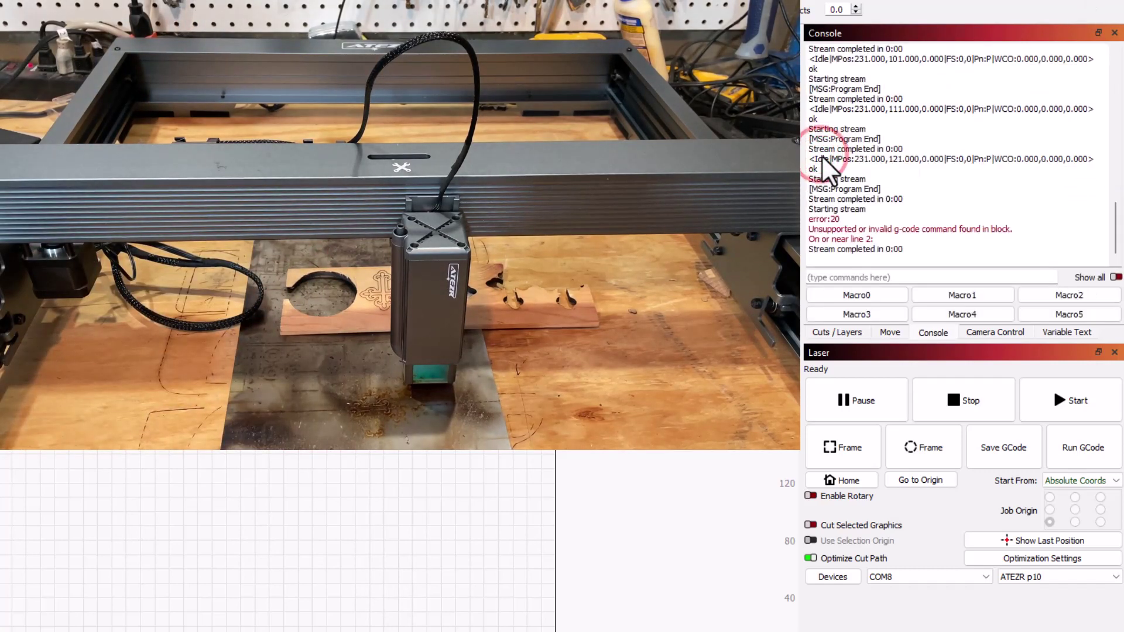
click(883, 333)
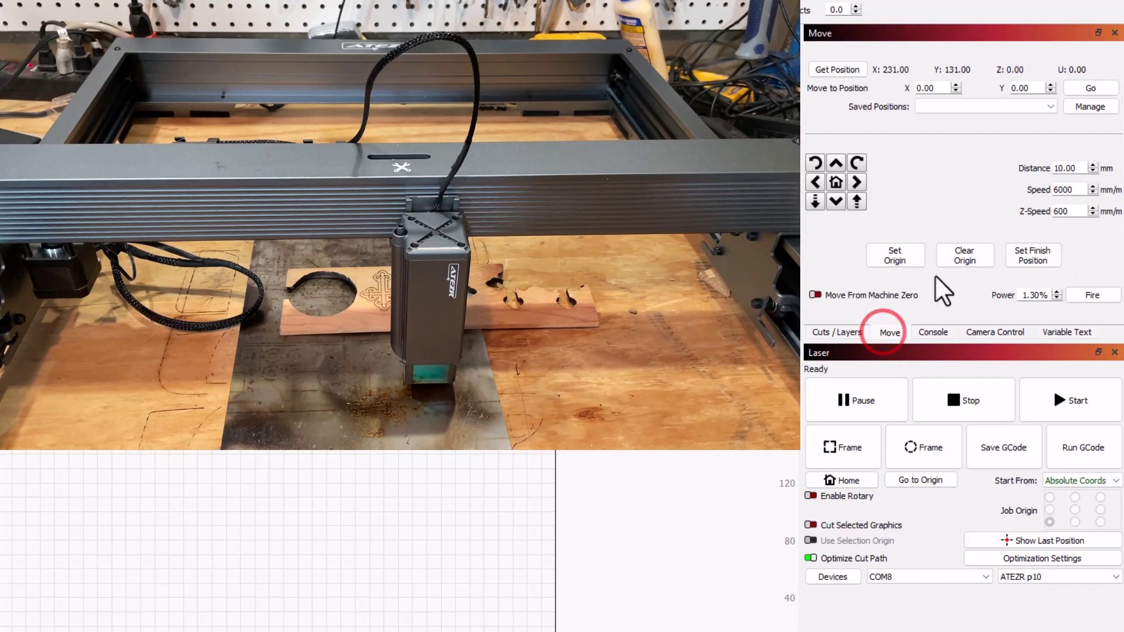
Jog the laser head over the wood scrap to X 221, Y 181.
click(834, 162)
click(834, 162)
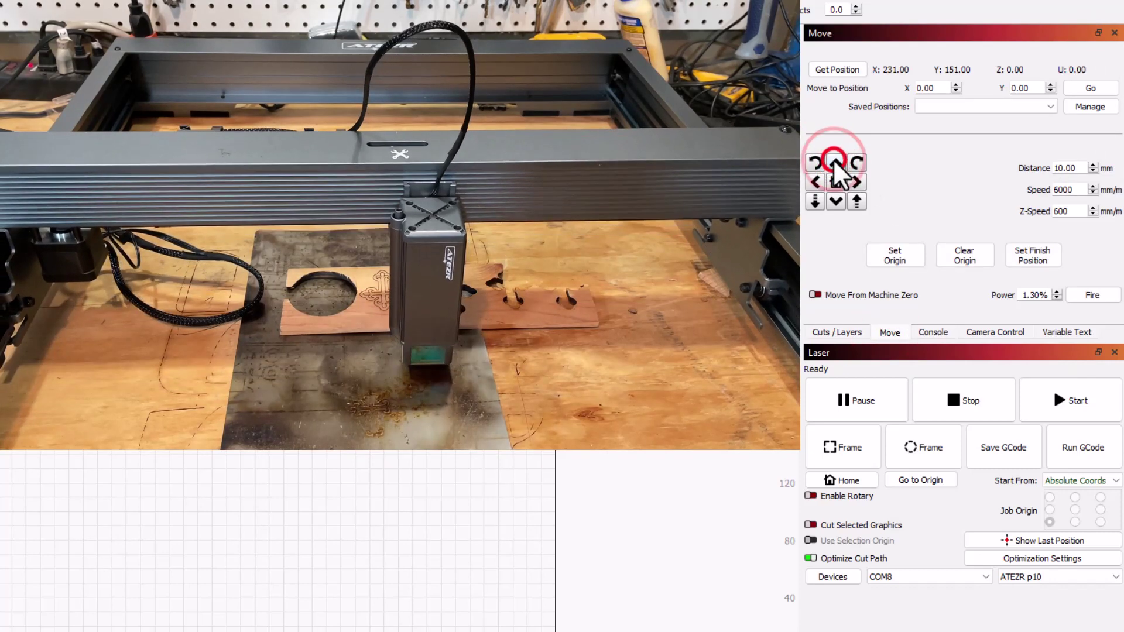
click(835, 162)
click(835, 162)
click(835, 162)
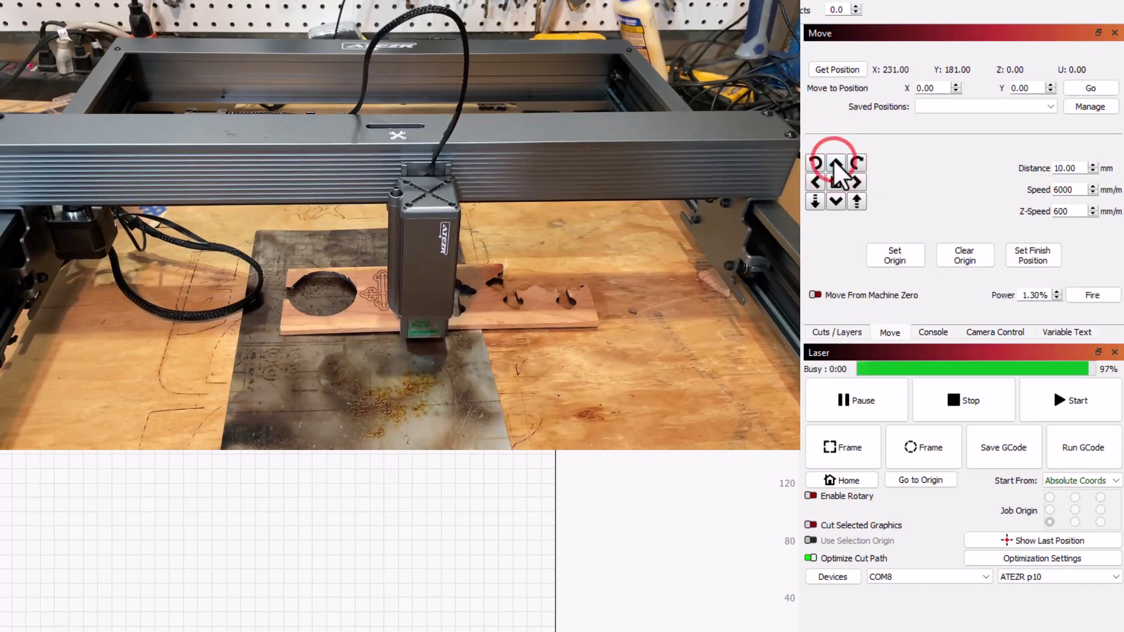
click(814, 183)
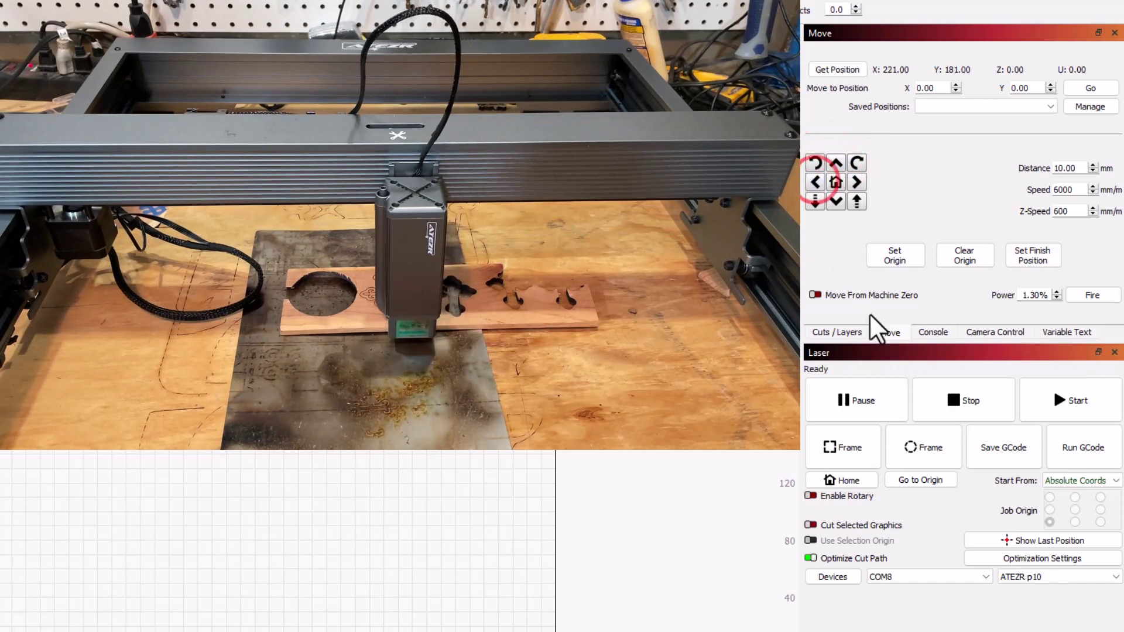
Frame the charm's outline with absolute coordinates and set the job to start from Current Position.
click(843, 448)
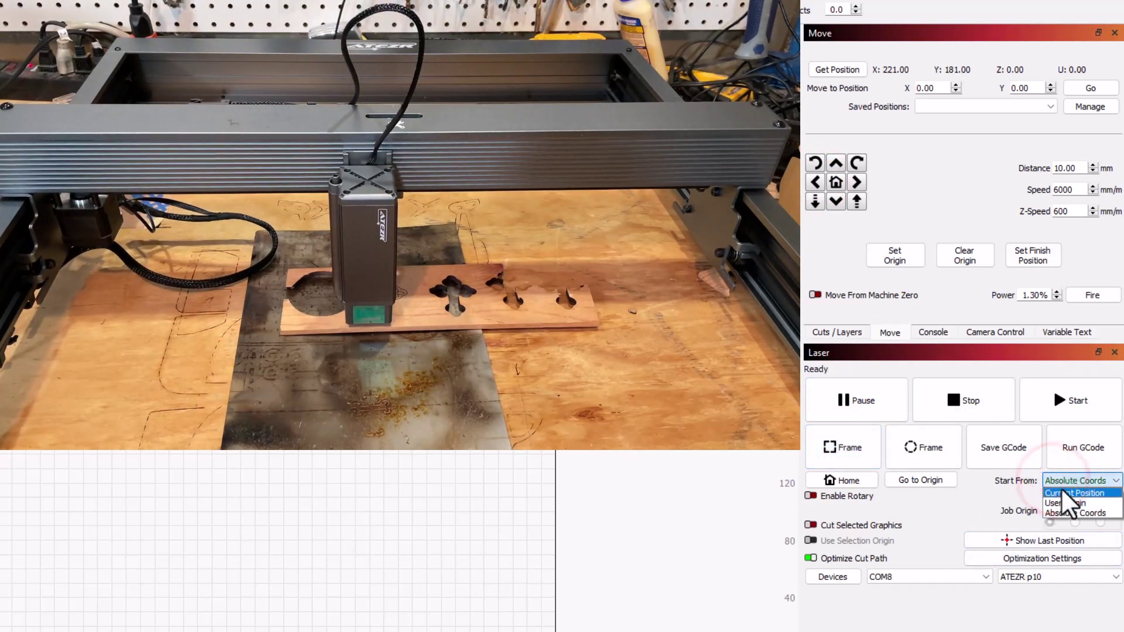
click(1064, 493)
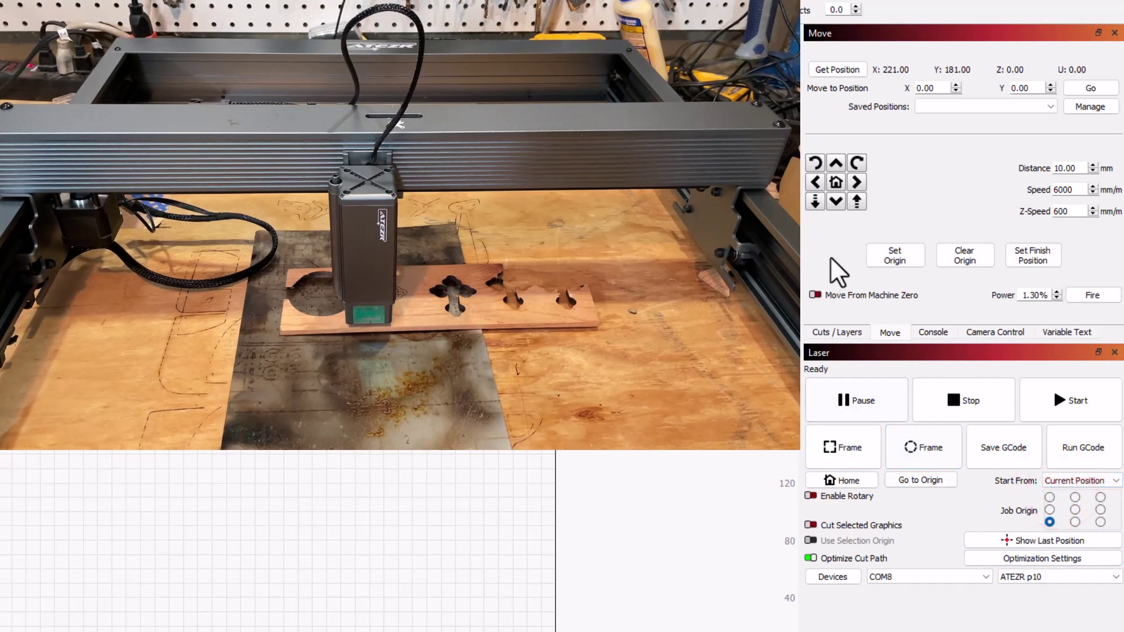
Jog the laser head in 10 mm increments to X 175.20, Y 179.13 and frame the charm there.
click(857, 183)
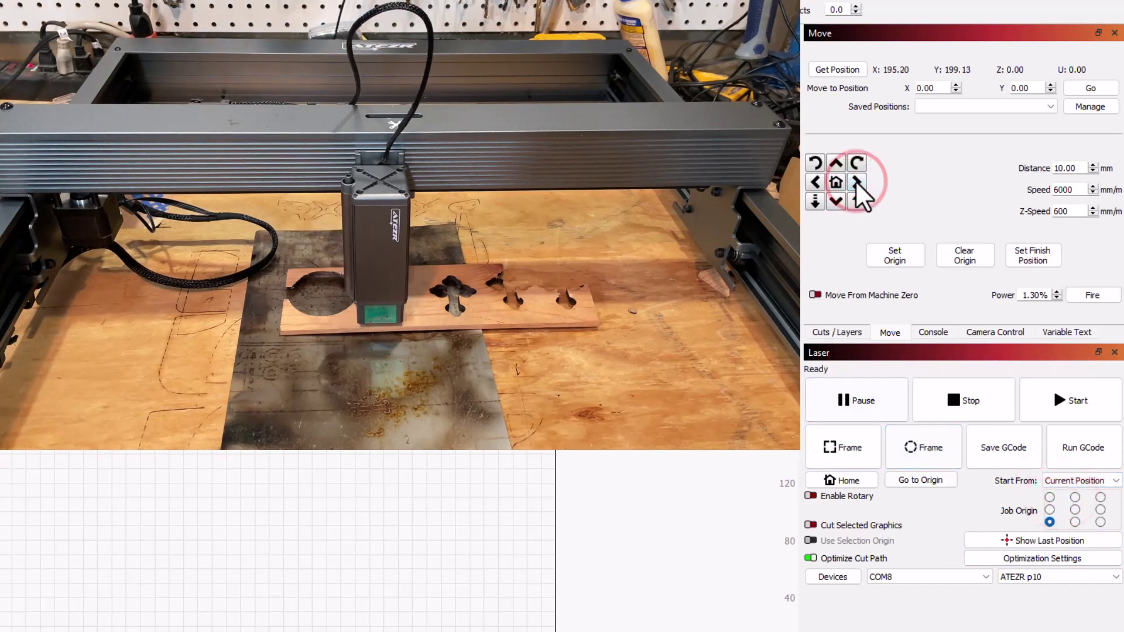
click(857, 183)
click(857, 183)
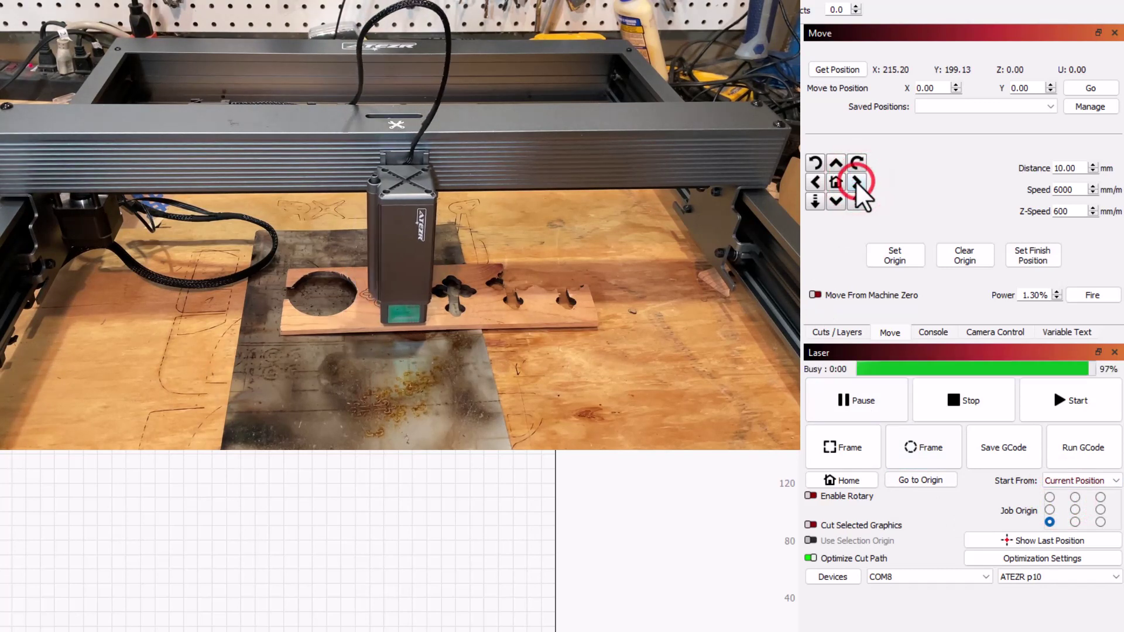
click(857, 182)
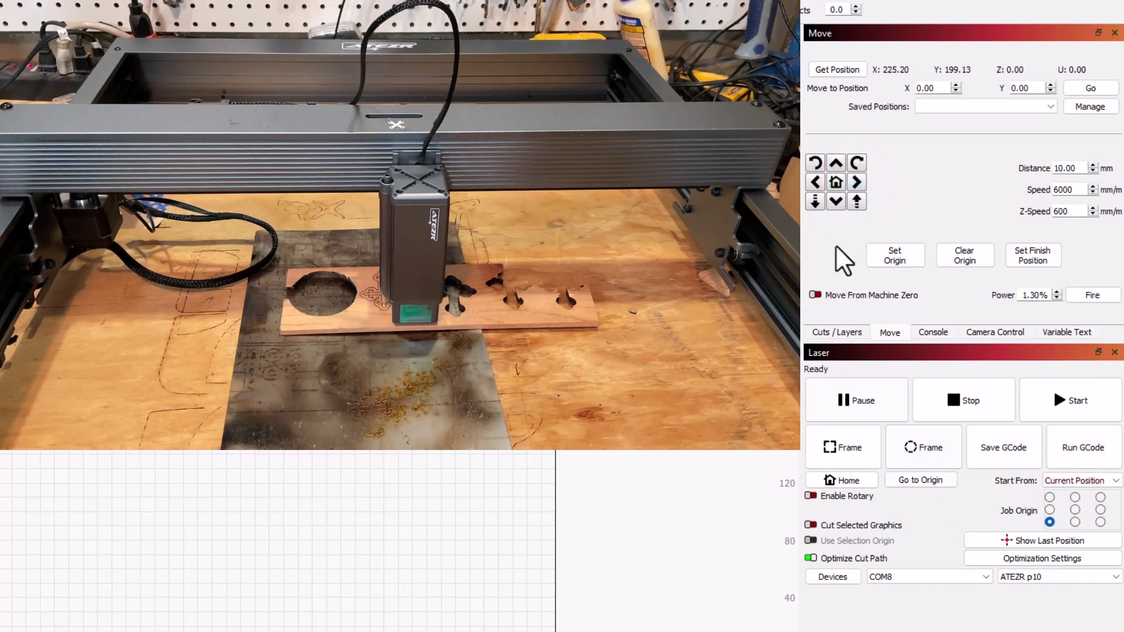
click(815, 182)
click(815, 182)
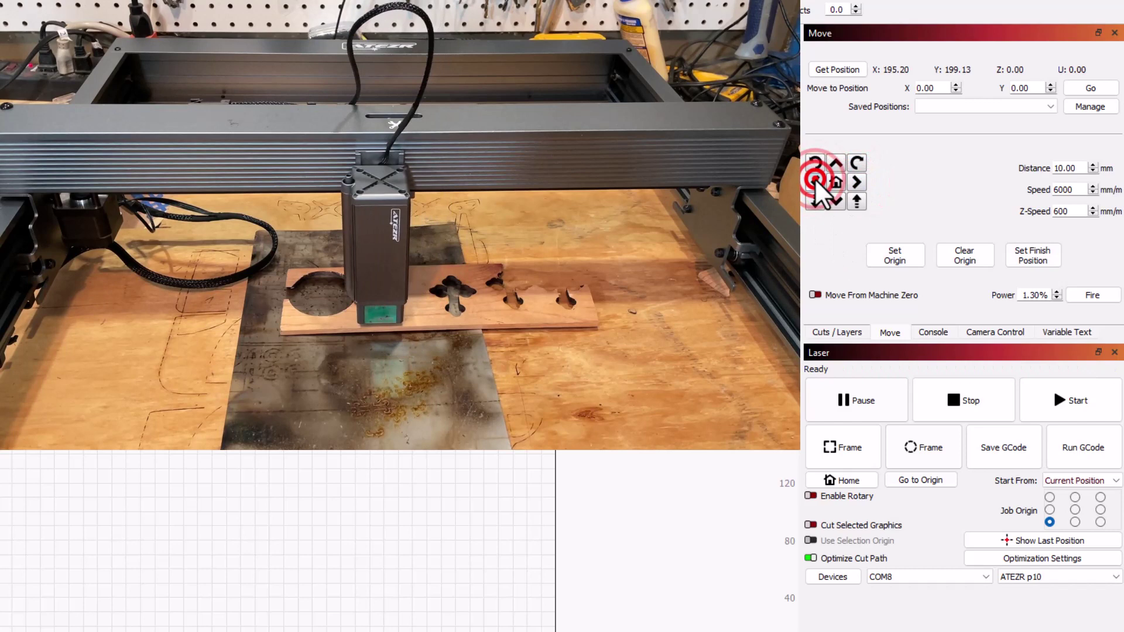
click(817, 182)
click(817, 183)
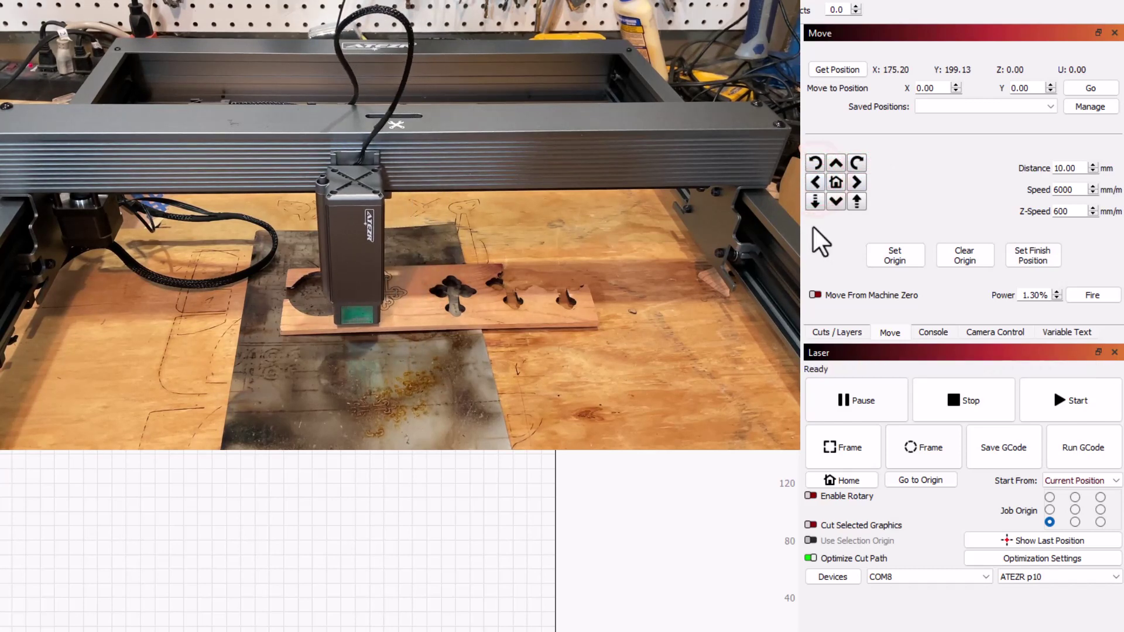
click(829, 204)
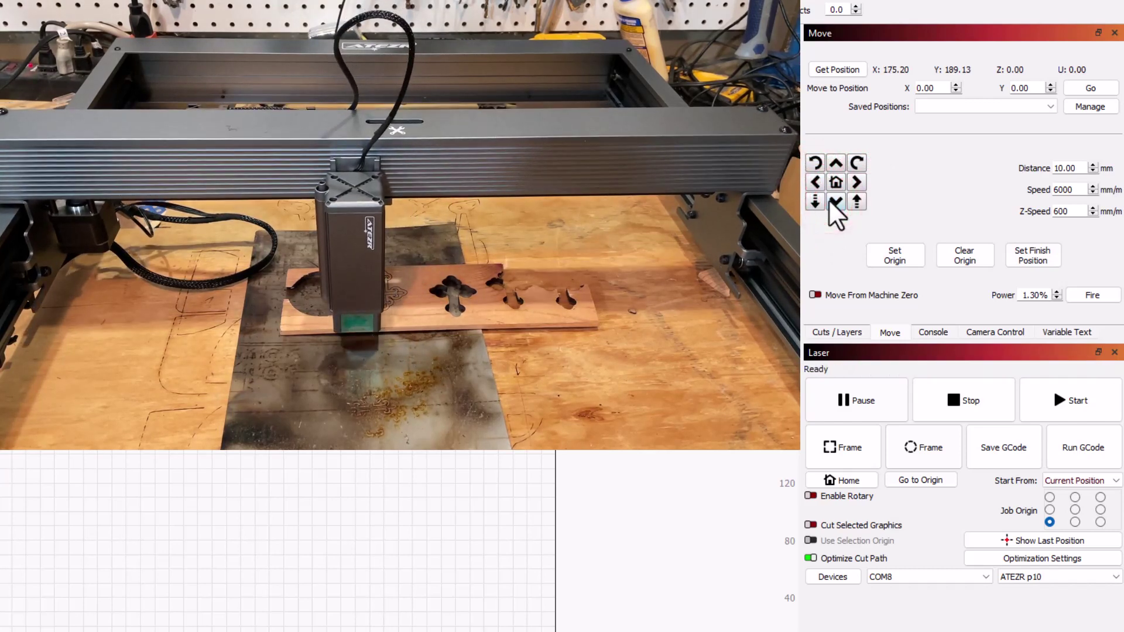
click(830, 202)
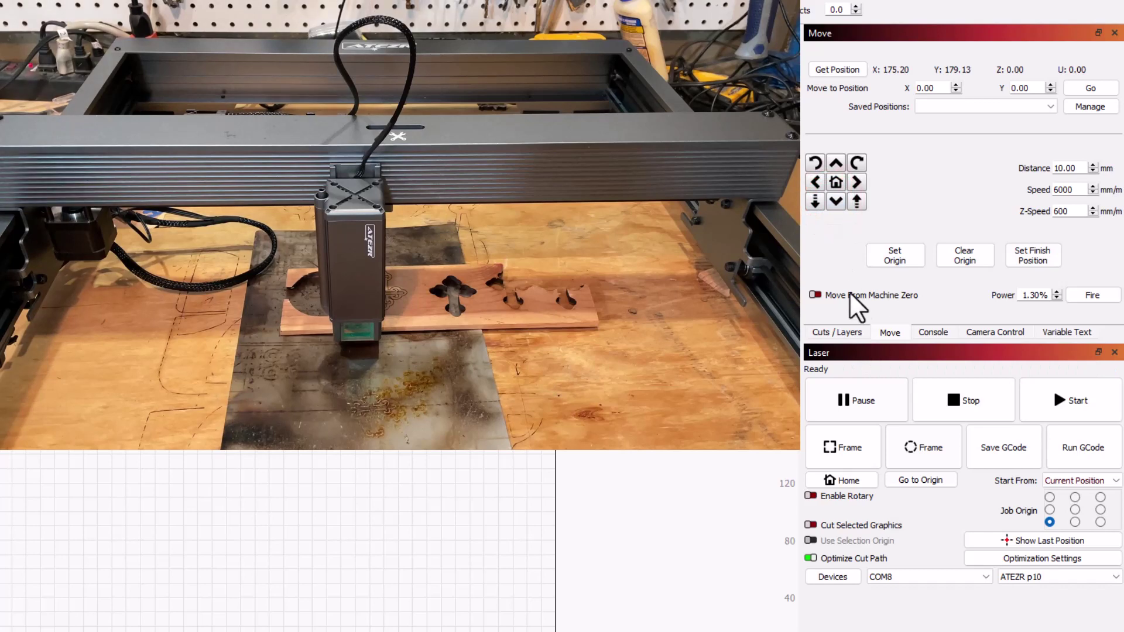
click(838, 449)
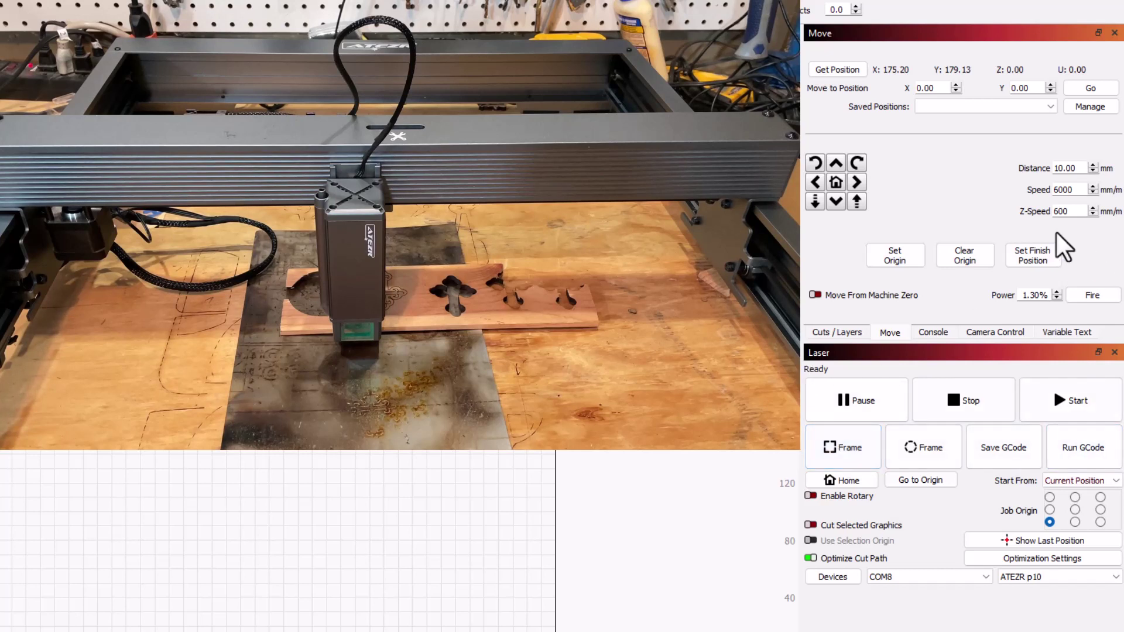
Nudge the laser head in 2 mm increments to X 173.20, Y 187.13, framing the charm in between to check its placement.
click(836, 167)
click(835, 168)
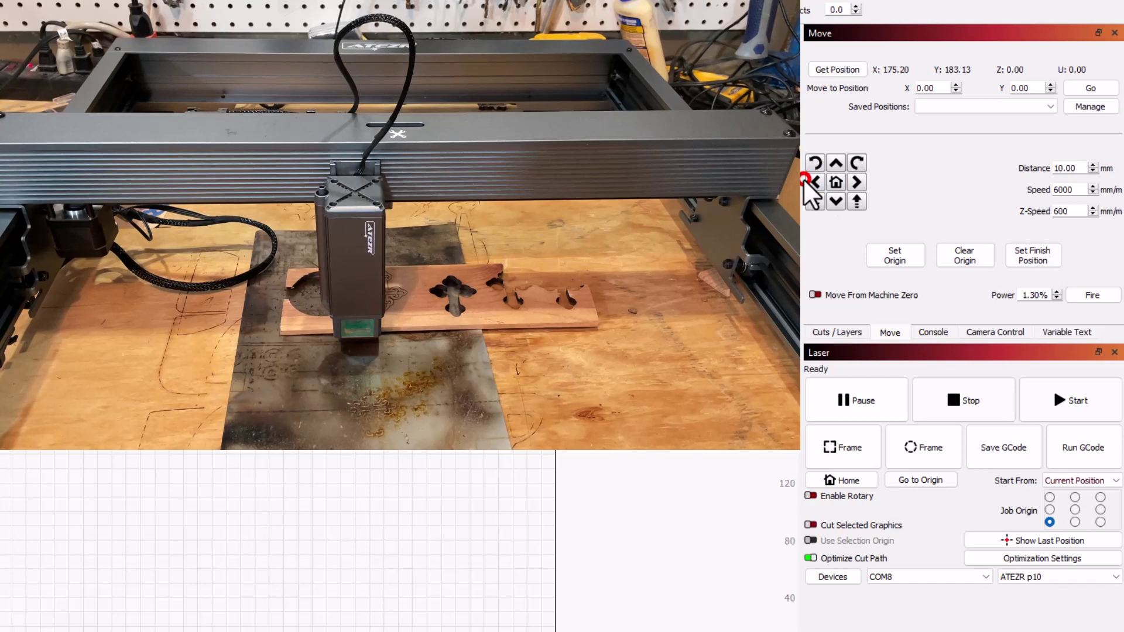
click(815, 183)
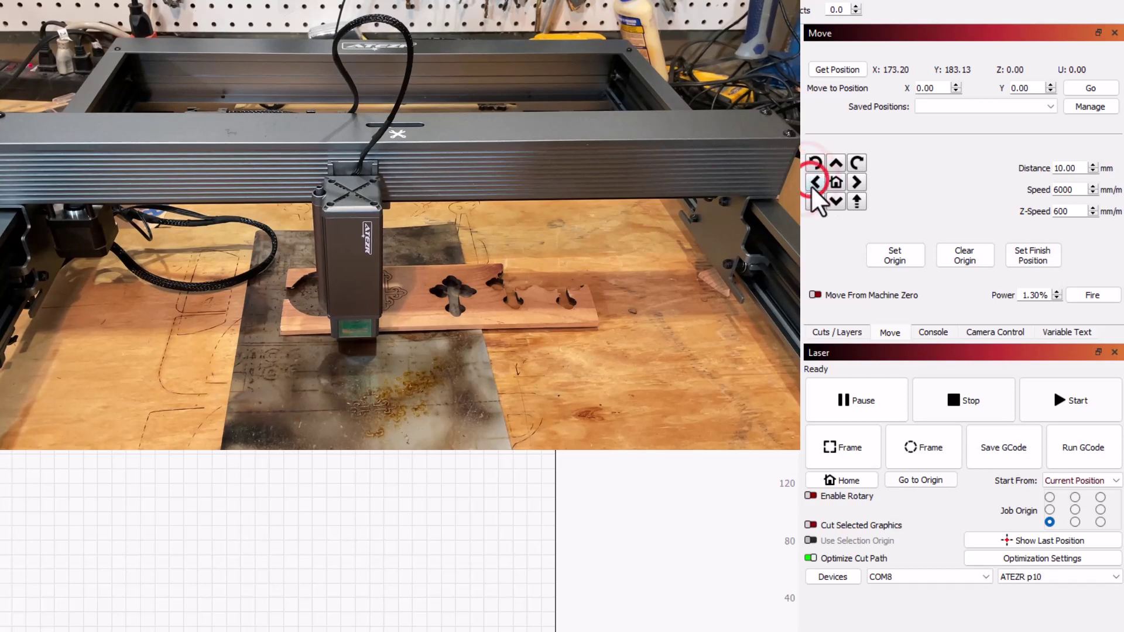
click(856, 459)
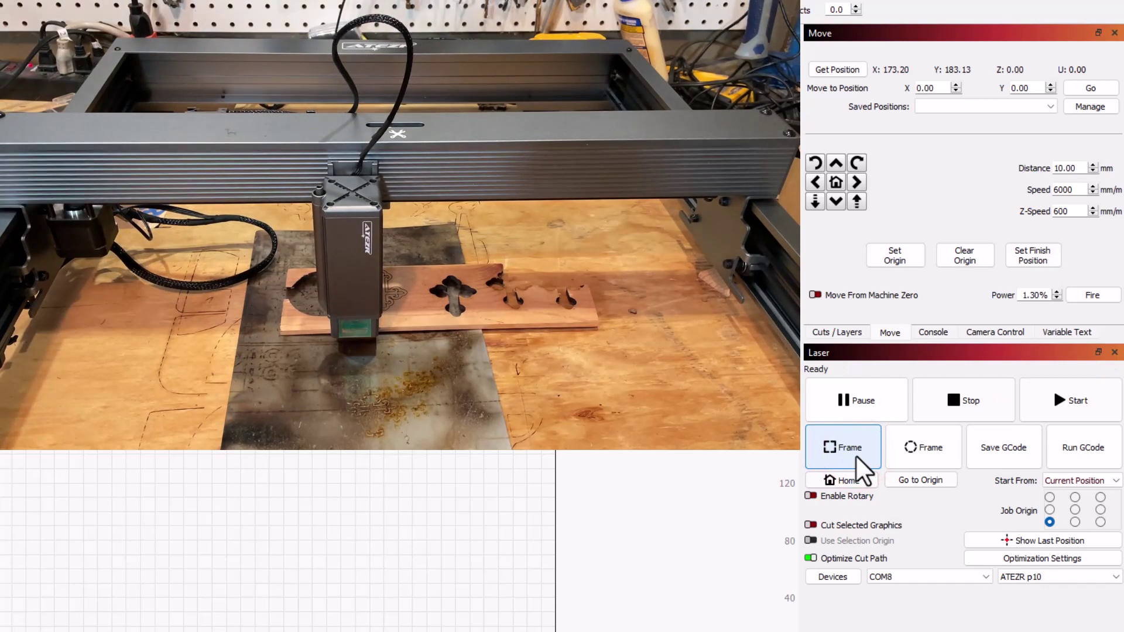
click(836, 170)
click(836, 170)
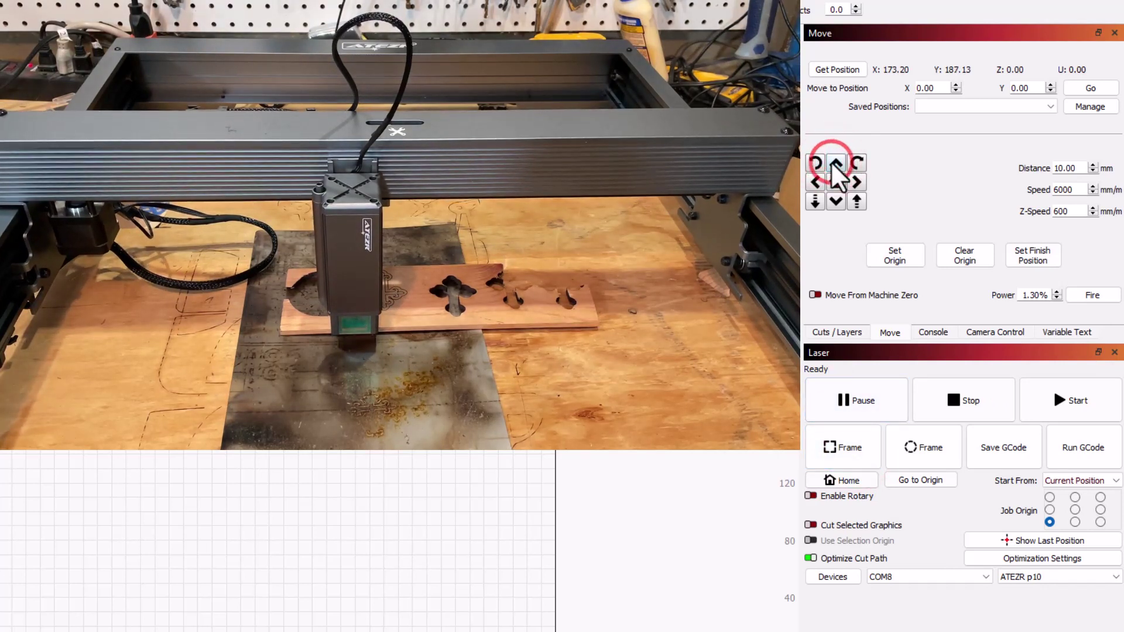
Frame the charm's outline from the adjusted head position and start the laser cut.
click(842, 448)
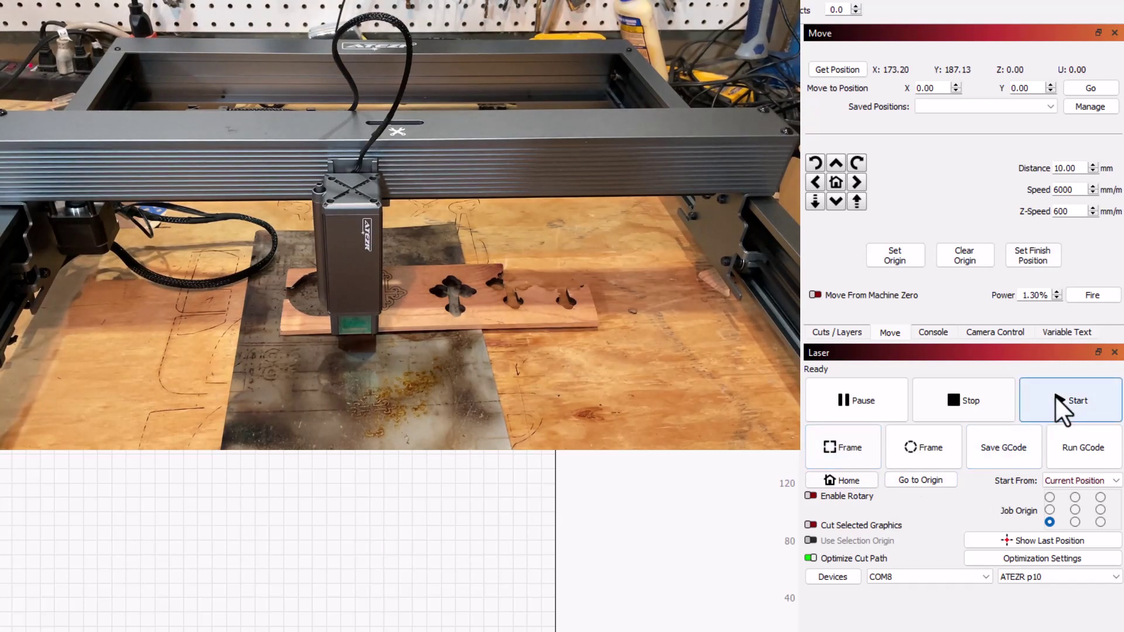
click(1056, 397)
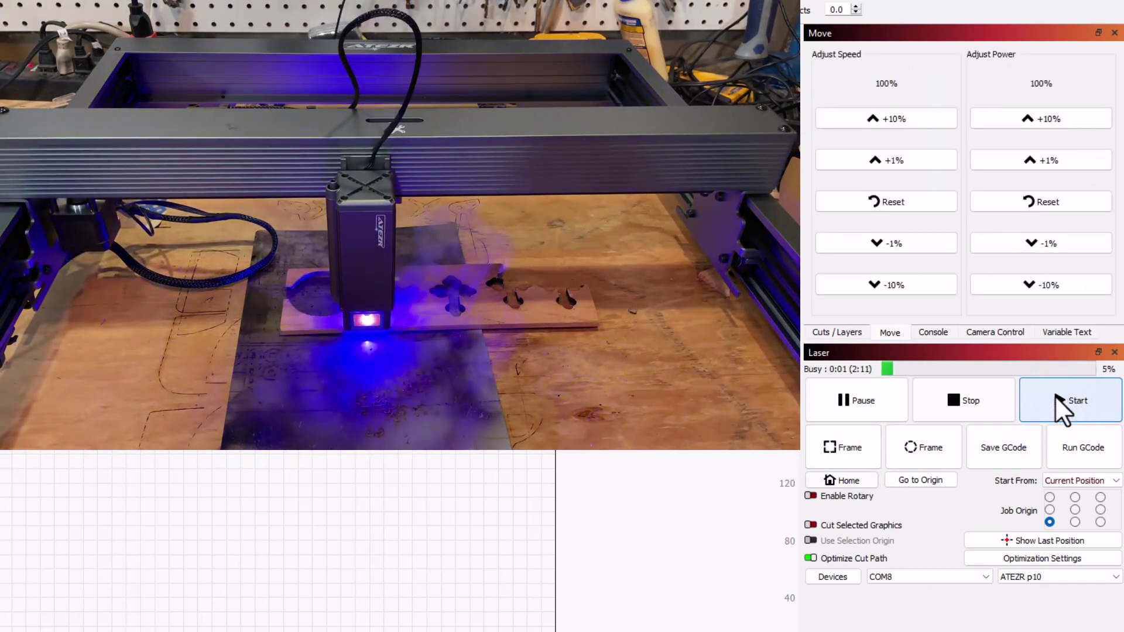